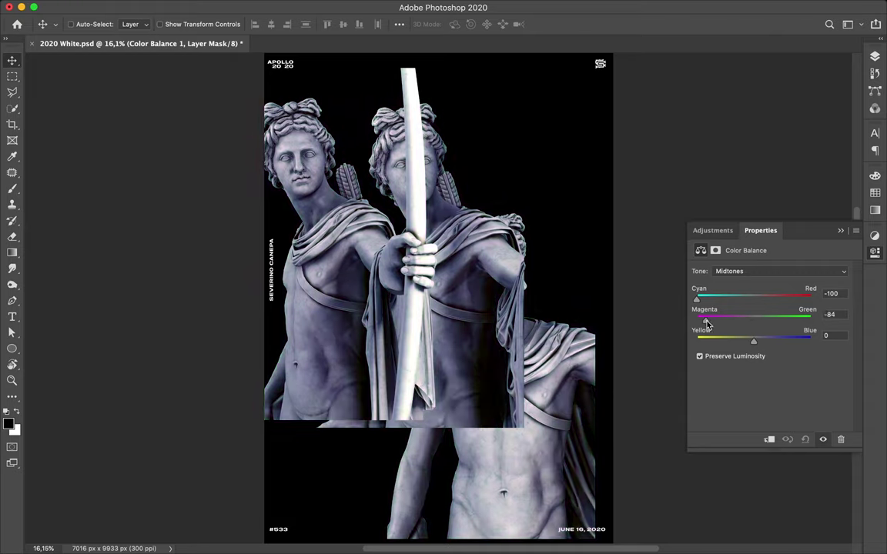
Step: Set the Color Balance midtones' Yellow–Blue value to -100 and shift the highlights toward red, with a little green and blue
left_click_drag(753, 340, 678, 344)
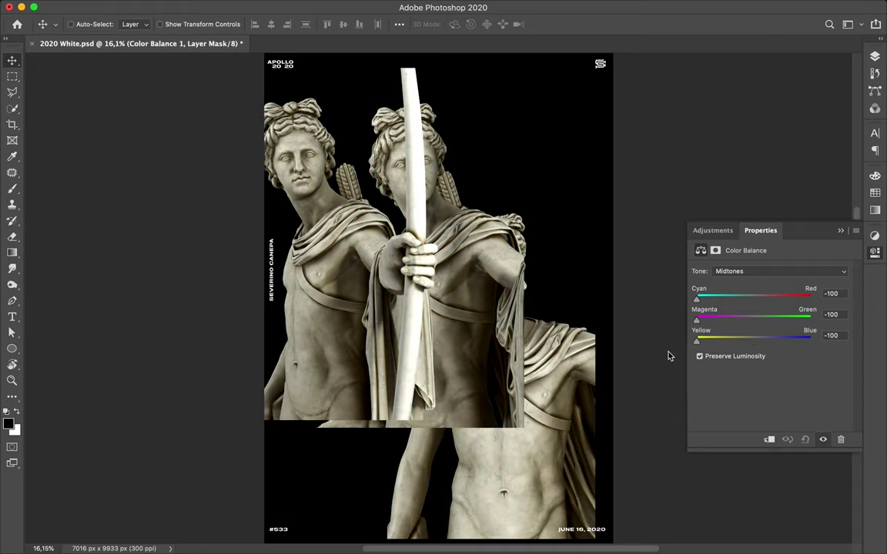
left_click(739, 272)
left_click(740, 285)
left_click_drag(754, 300, 827, 293)
left_click_drag(754, 318, 761, 315)
left_click_drag(812, 300, 779, 299)
left_click_drag(754, 341, 777, 341)
Step: Shift the Color Balance shadows fully toward cyan, with Magenta–Green at -19 and Yellow–Blue at +18
left_click(801, 271)
left_click(805, 250)
left_click_drag(754, 298, 677, 307)
left_click_drag(753, 319, 765, 340)
Step: Set the Color Balance highlights to +17 Cyan–Red, -23 Magenta–Green and -34 Yellow–Blue
left_click(769, 271)
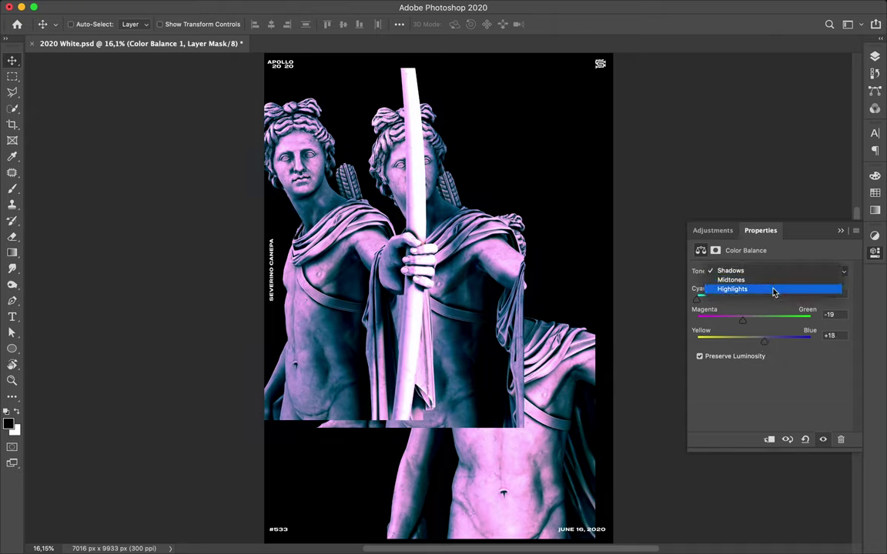
left_click(774, 289)
mouse_move(755, 300)
left_mouse_down()
mouse_move(696, 299)
mouse_move(763, 300)
left_mouse_up()
left_click_drag(764, 341, 738, 321)
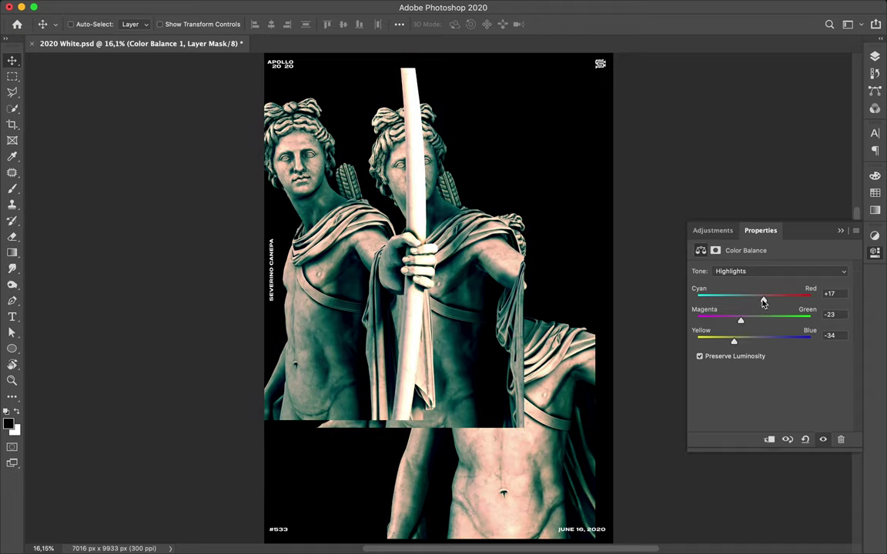
left_click(726, 270)
Step: Adjust the Levels 1 layer's input levels to 22 black, 1,25 midtone and 129 white
left_click(874, 56)
double_click(751, 325)
mouse_move(782, 362)
left_mouse_down()
mouse_move(808, 362)
mouse_move(781, 363)
left_mouse_up()
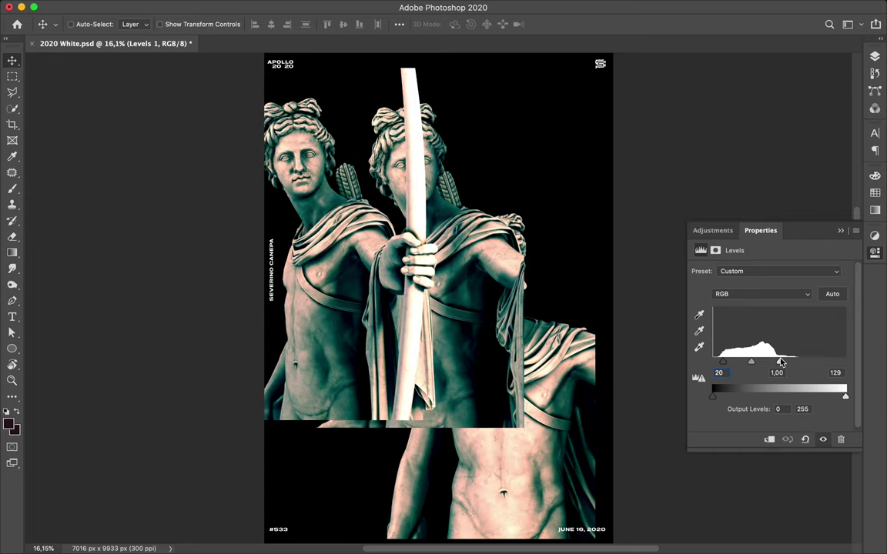
left_click_drag(724, 363, 726, 363)
left_click_drag(753, 363, 748, 365)
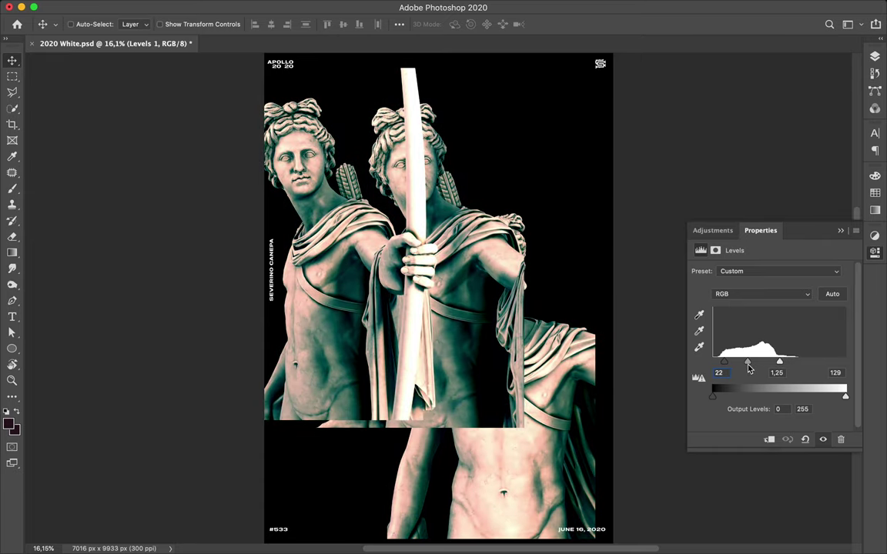
Step: Try a pale mint fill on the background Rectangle 1 and return the fill to black
key("i")
left_click(497, 371)
left_click(874, 56)
left_click(767, 425)
key("a")
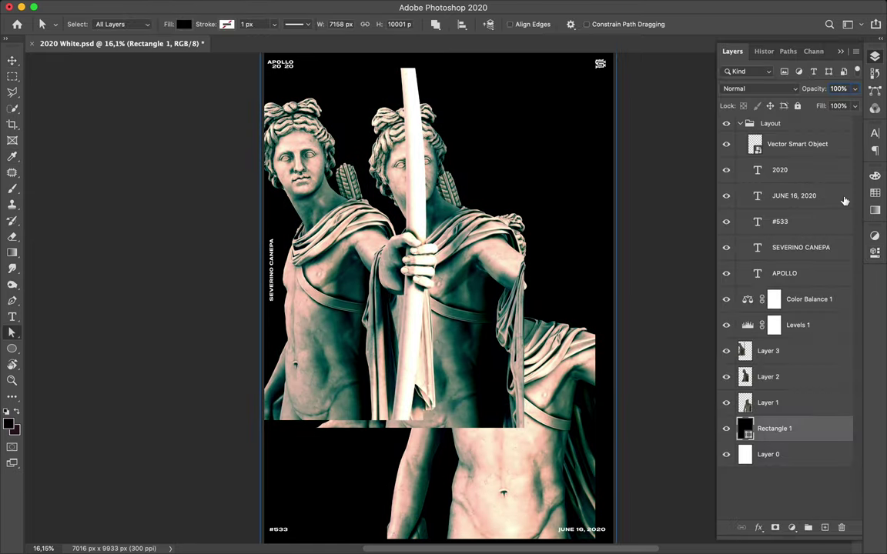
left_click(875, 193)
left_click(728, 190)
left_click(185, 24)
left_click(172, 89)
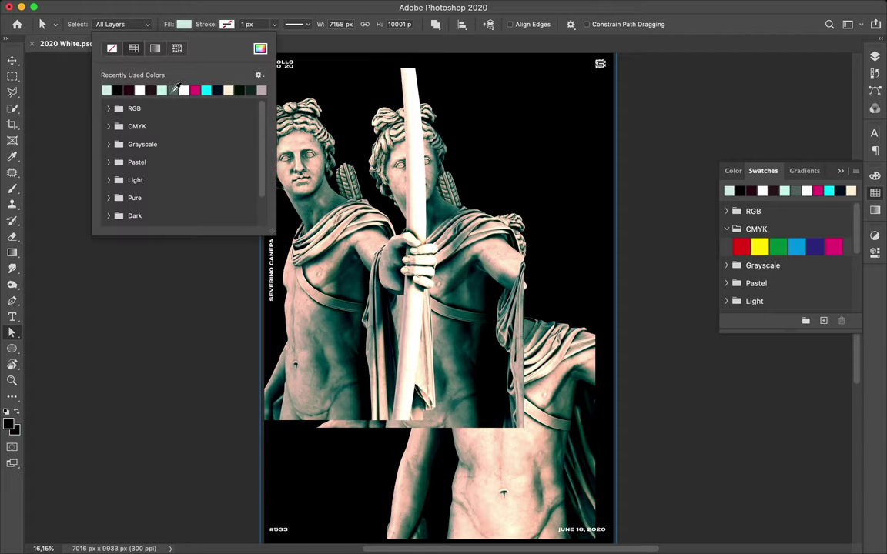
left_click(116, 90)
key("v")
key("super+0")
key("u")
left_click_drag(270, 58, 516, 355)
key("super+z")
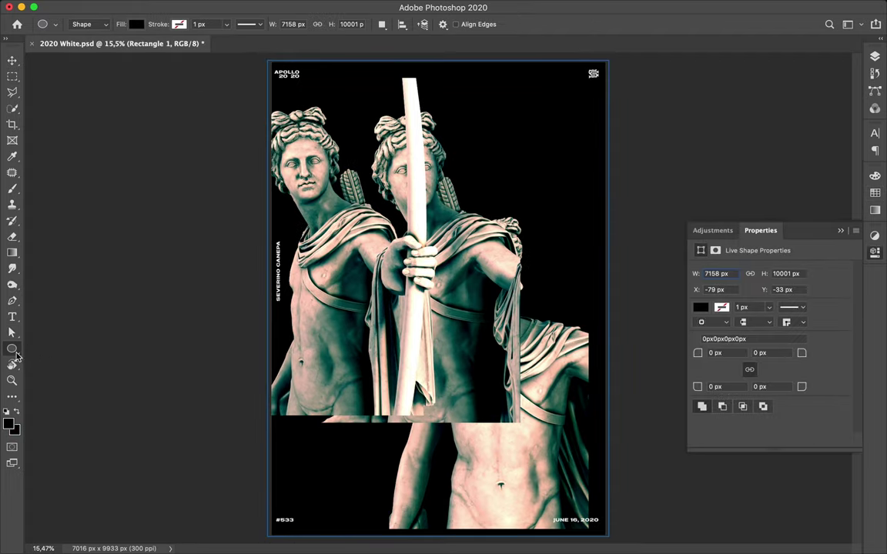
Step: Draw a black rectangle about 7088 by 10020 px over the whole poster and delete the old Rectangle 1 background
mouse_move(270, 61)
left_mouse_down()
mouse_move(635, 497)
mouse_move(608, 538)
left_mouse_up()
left_click(135, 25)
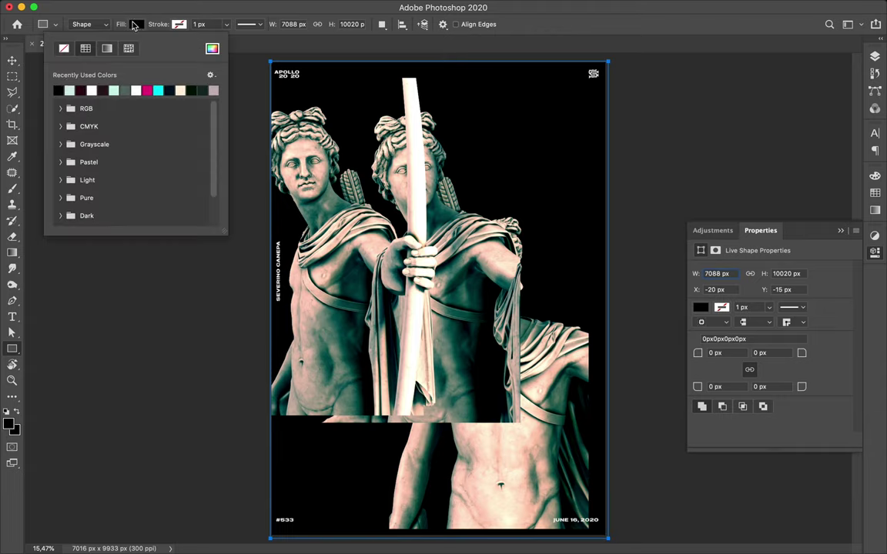
left_click(59, 89)
left_click(874, 61)
left_click(790, 456)
key("Delete")
Step: Move the middle statue on Layer 2 down and to the right, beside the bow
key("v")
left_click(495, 240, "super")
left_click_drag(496, 240, 542, 296)
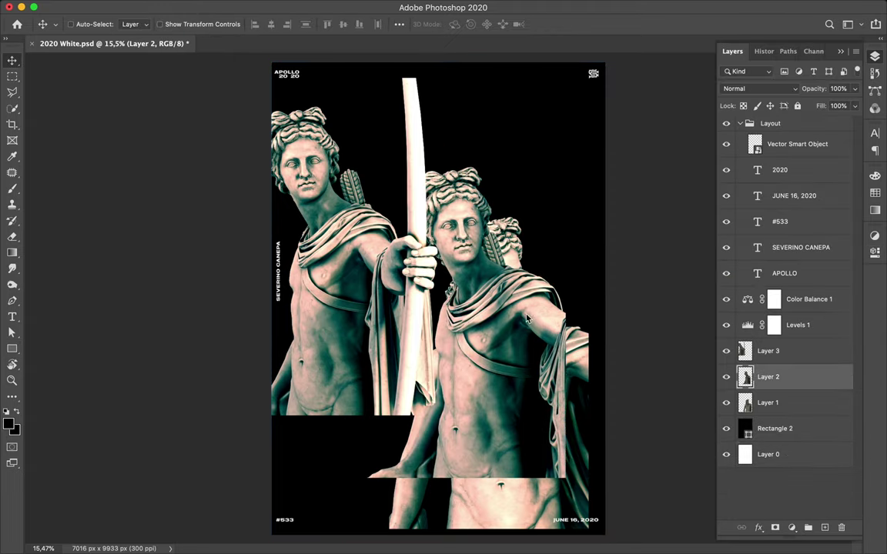
Step: Compare the poster with the Color Balance 1 layer hidden and shown
mouse_move(800, 301)
left_mouse_down()
mouse_move(797, 331)
mouse_move(795, 300)
left_mouse_up()
left_click(727, 303)
left_click(727, 303)
left_click(727, 304)
left_click(726, 300)
Step: Readjust the Color Balance 1 midtones, keeping full magenta and weakening the yellow shift, and review the Levels 1 settings
double_click(747, 299)
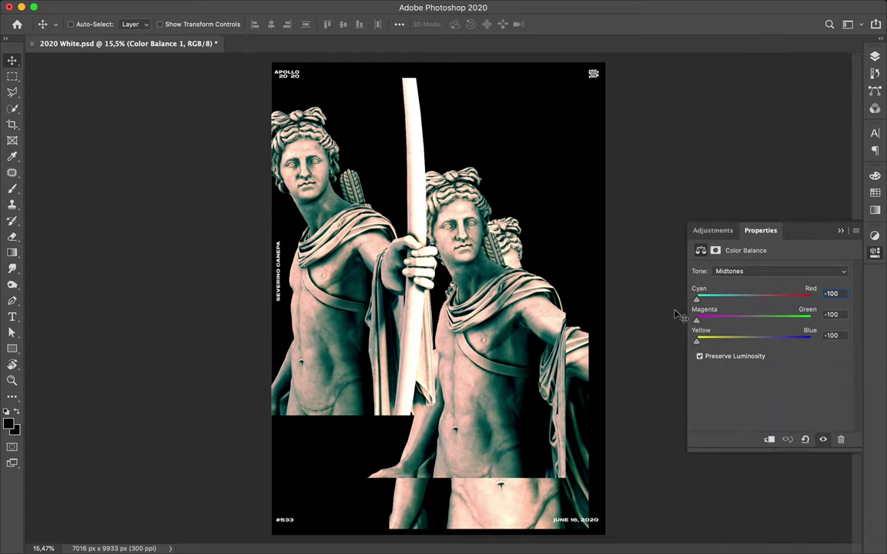
left_click_drag(711, 325, 697, 321)
left_click_drag(697, 340, 718, 368)
left_click(745, 272)
left_click(747, 282)
left_click(874, 57)
double_click(744, 323)
left_click(875, 57)
Step: Fill the background Rectangle 2 with a dark navy sampled from the statue's shadows
left_click(767, 429)
key("a")
left_click(184, 25)
left_click(260, 49)
left_click(802, 337)
key("i")
left_click(492, 371)
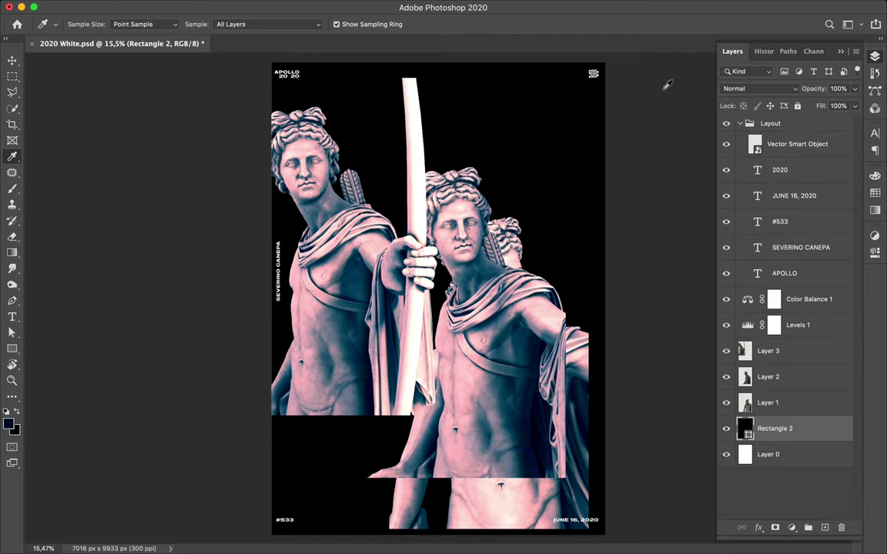
key("a")
left_click(184, 24)
left_click(107, 89)
key("i")
left_click_drag(539, 417, 538, 466)
key("a")
Step: Duplicate the Color Balance 1 and Levels 1 adjustments together above the separate lower statue layers
left_click(806, 303)
left_click(810, 326, "shift")
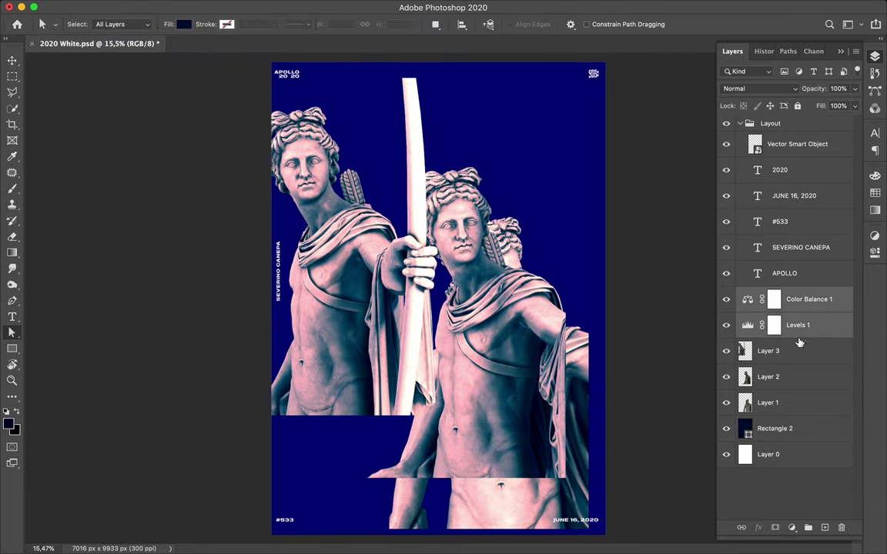
left_click(800, 343, "shift")
left_click(802, 324)
key("super+0")
left_click(800, 310, "shift")
left_click_drag(800, 309, 801, 444)
Step: Merge each of the three statue layers with its own Color Balance and Levels adjustments, and collapse the Layout group
left_click(800, 455)
left_click(798, 404, "shift")
key("super+e")
left_click(798, 379)
left_click(800, 430, "shift")
key("super+e")
left_click(800, 300)
left_click(800, 350, "shift")
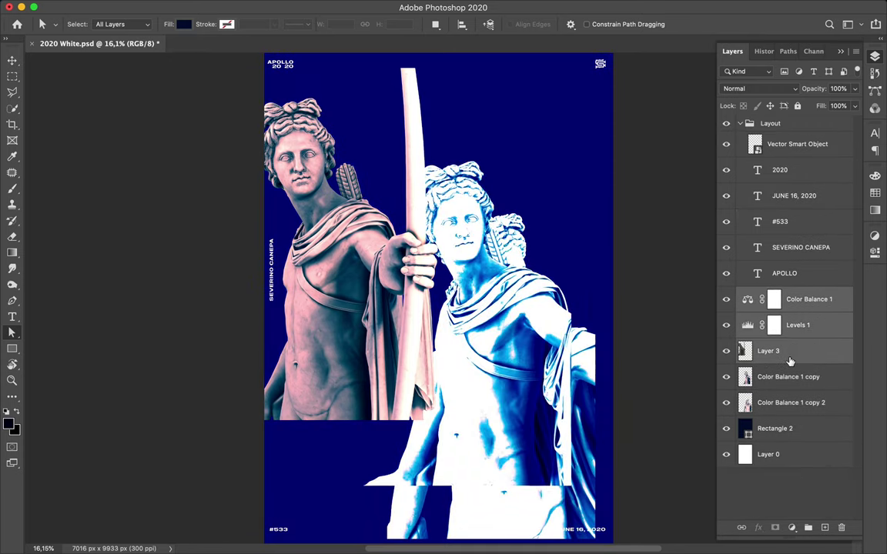
key("ctrl+e")
left_click(739, 124)
Step: Rearrange the three statues, with the bow holder lower and overlapping the second at the left and the third at the right
key("v")
left_click_drag(339, 291, 417, 377)
left_click(524, 490, "super")
left_click_drag(525, 491, 536, 438)
left_click_drag(504, 381, 466, 403)
left_click_drag(518, 314, 428, 342)
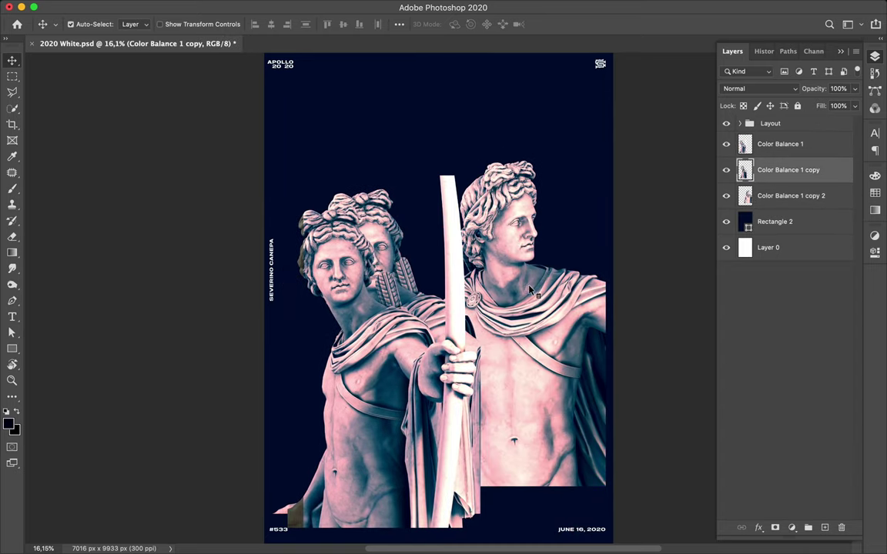
Step: Copy the right statue's face from a pen-outlined selection to a new layer and place it at the poster's upper centre
left_click(527, 283, "super")
key("p")
left_click(536, 207)
left_click_drag(511, 211, 498, 224)
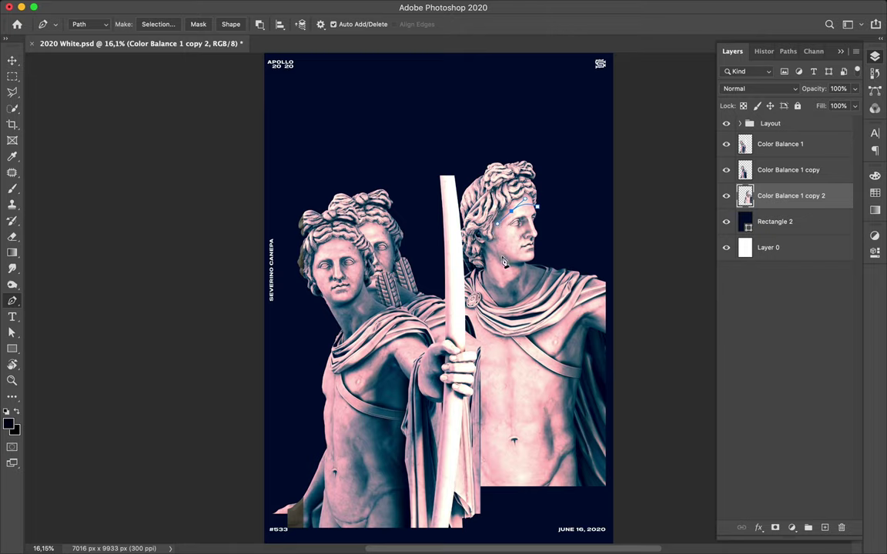
left_click(164, 25)
key("super+j")
key("v")
left_click_drag(519, 225, 399, 130)
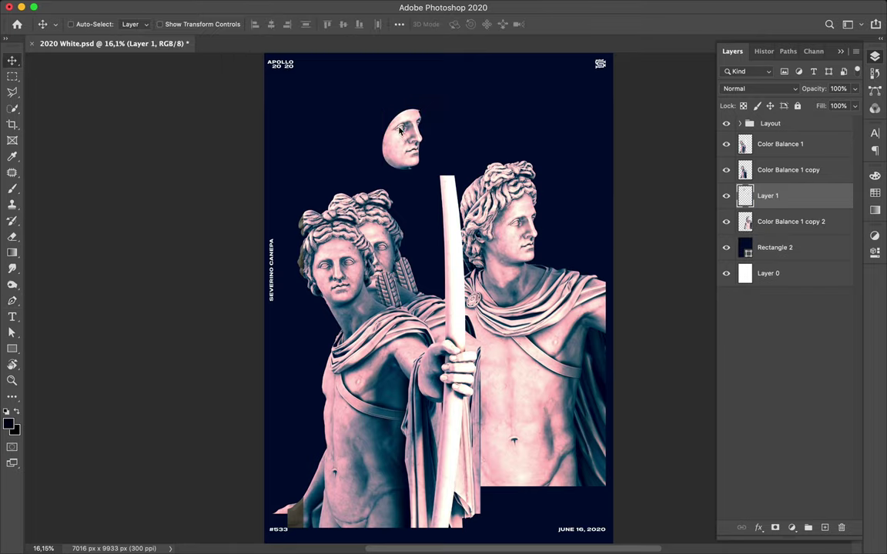
Step: Clean up the face cutout's outline with a curved pen selection, deselect, and nudge the cutout down and right
scroll(434, 106, "up", 4)
key("p")
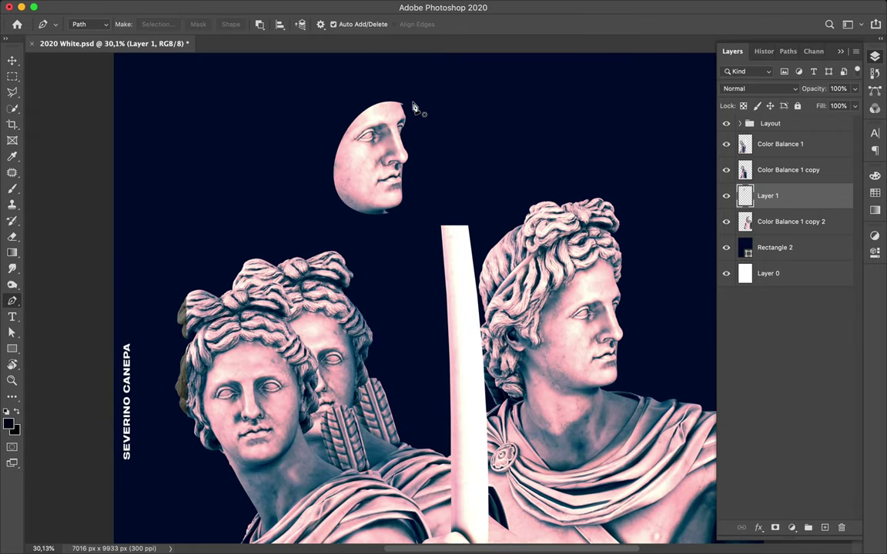
left_click_drag(334, 160, 307, 245)
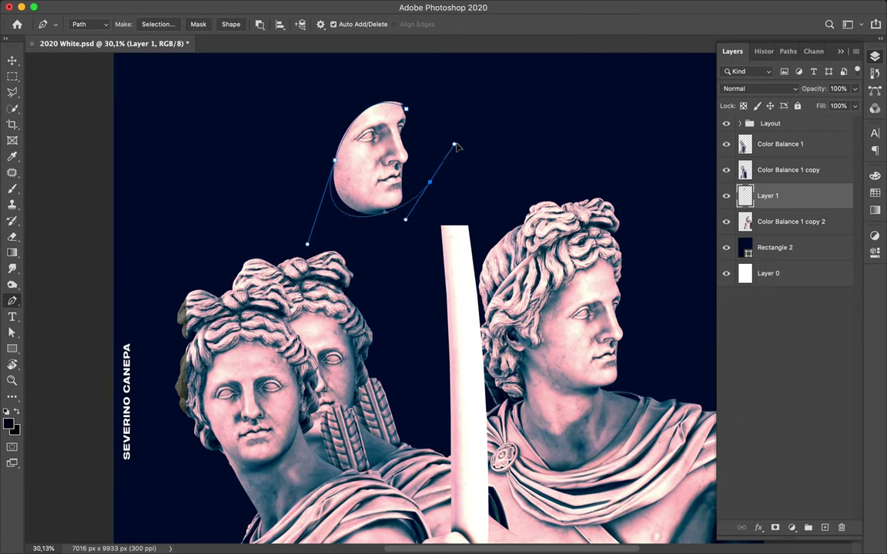
left_click(158, 24)
left_click(510, 220)
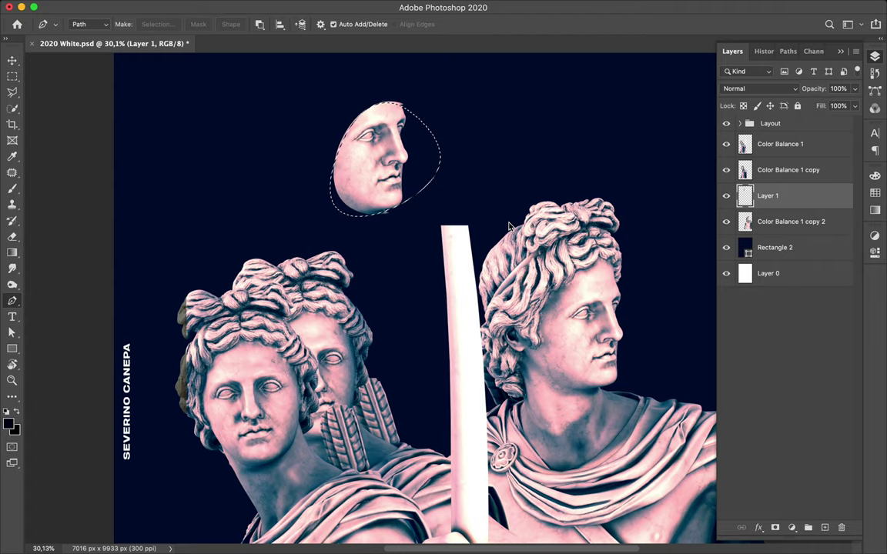
key("m")
key("super+d")
key("v")
left_click_drag(398, 146, 428, 158)
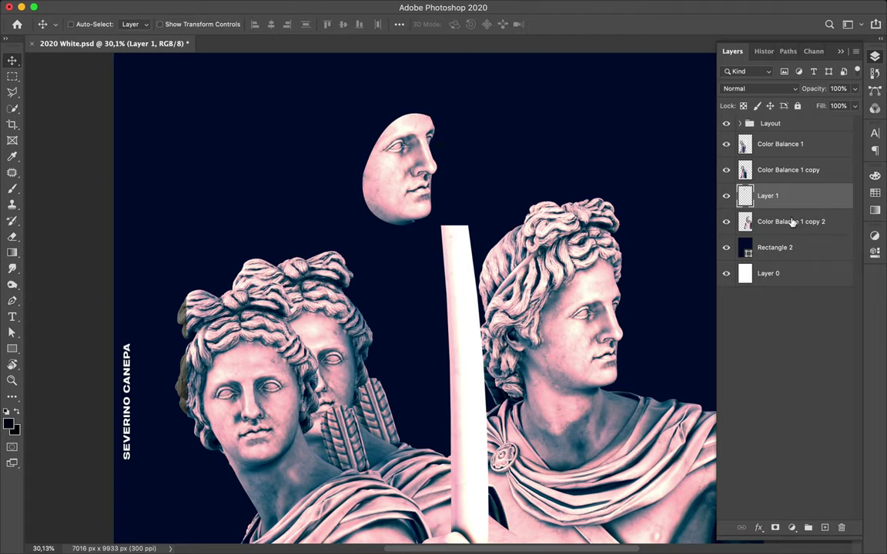
Step: Add a layer beneath the face cutout and paint sampled dark navy on it inside the face-shaped selection
key("super+shift+alt+n")
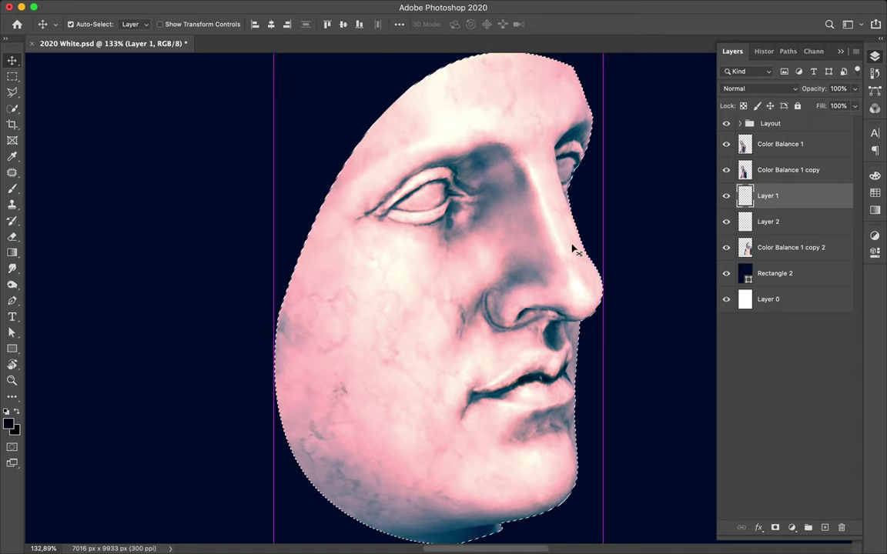
key("super+0")
key("b")
left_click_drag(428, 122, 420, 143)
key("super+z")
key("i")
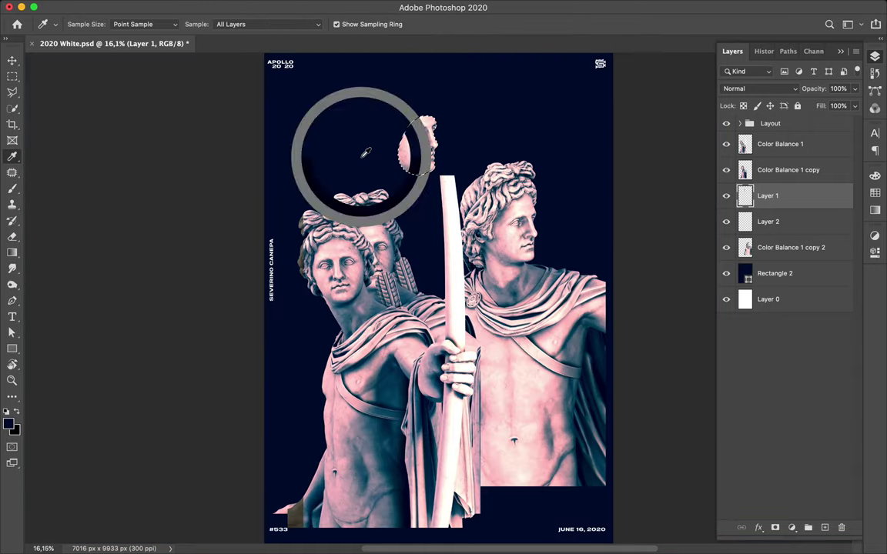
key("b")
left_click(748, 221)
left_click(426, 139)
left_click(726, 196)
left_click(726, 195)
Step: Apply a Gaussian Blur with a radius of 82,5 pixels to the painted Layer 2
key("v")
left_click(288, 6)
mouse_move(312, 157)
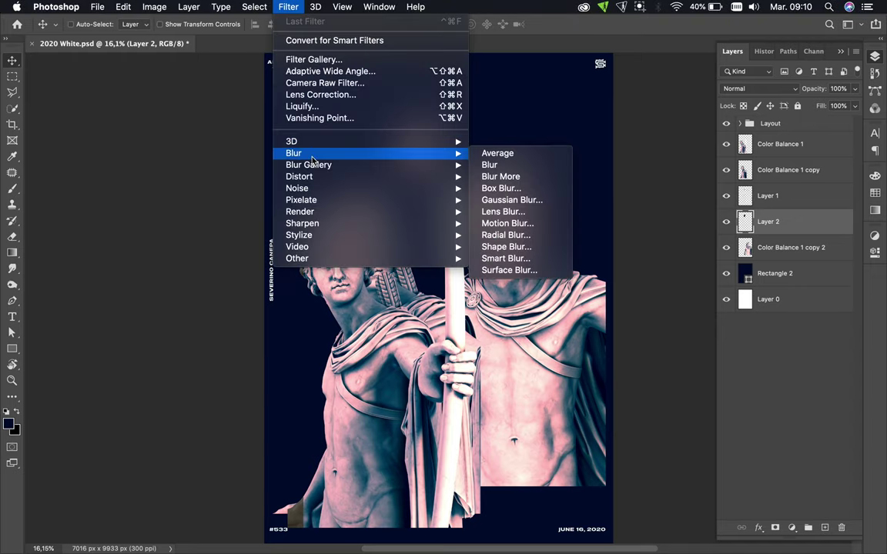
left_click(511, 199)
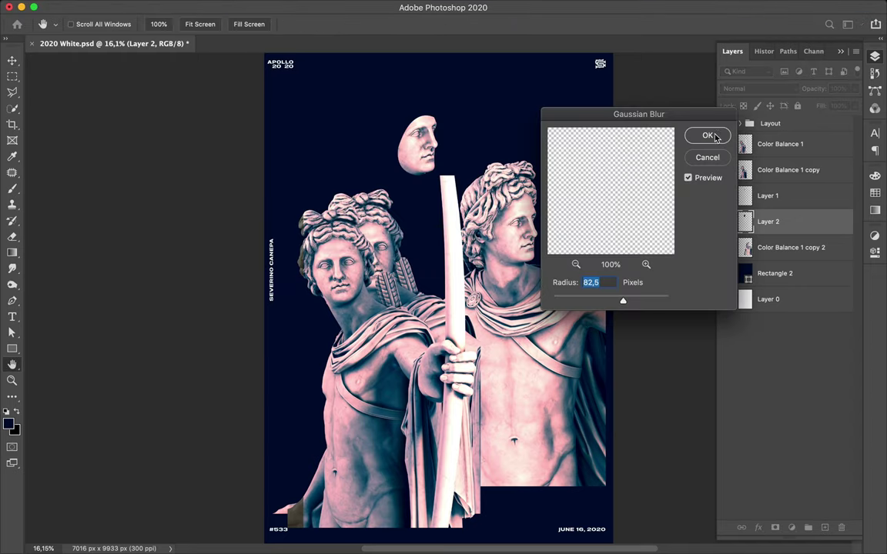
left_click(707, 135)
Step: Merge the blurred shading with the face cutout below the right statue's layer, and delete the white Layer 0
key("super+e")
left_click_drag(804, 204, 799, 235)
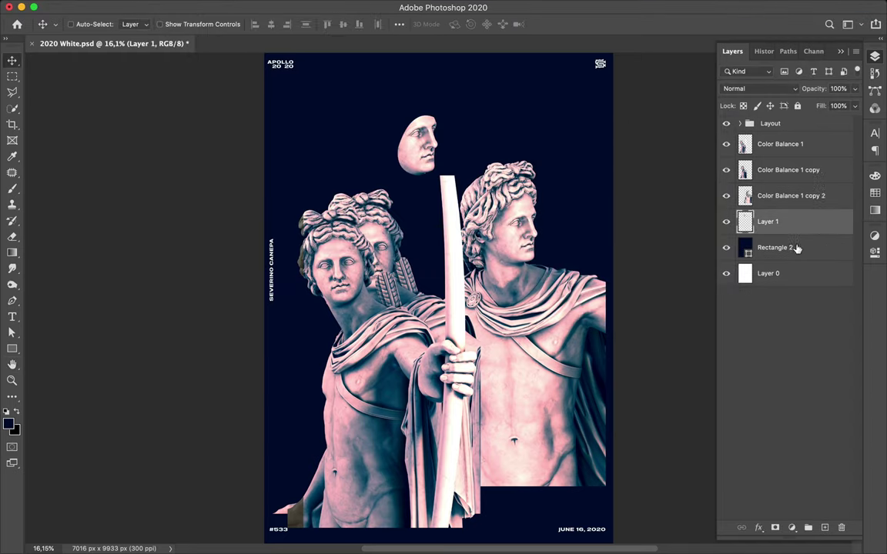
left_click(794, 271)
key("BackSpace")
Step: Copy a pen-outlined piece of the right statue's drapery and chest to a new layer and move it beneath the floating face
left_click(525, 312)
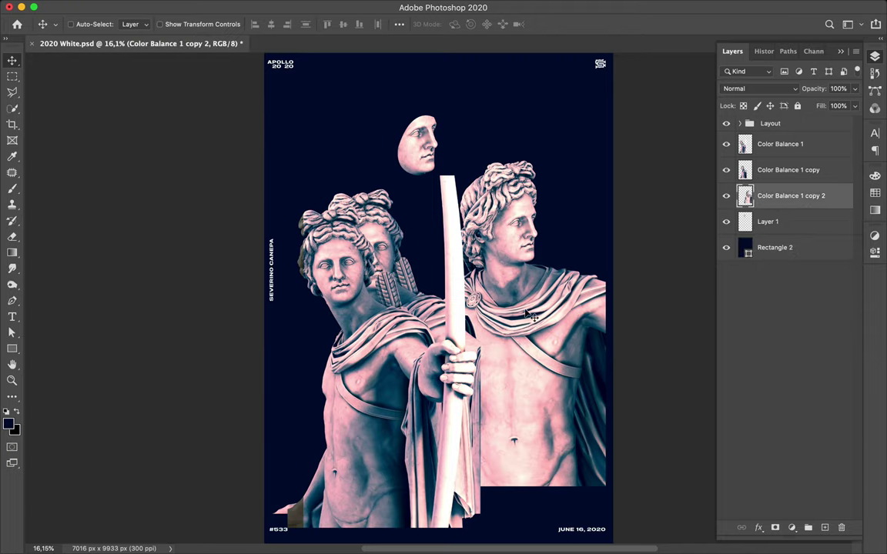
key("p")
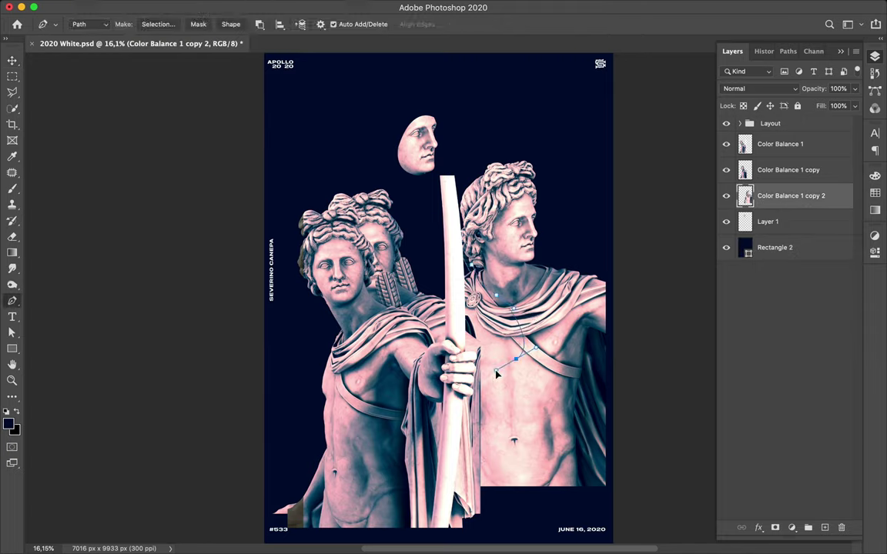
left_click(484, 270)
left_click(163, 25)
left_click(471, 194)
key("super+shift+i")
key("super+j")
key("v")
mouse_move(497, 327)
left_mouse_down()
mouse_move(394, 219)
mouse_move(418, 229)
left_mouse_up()
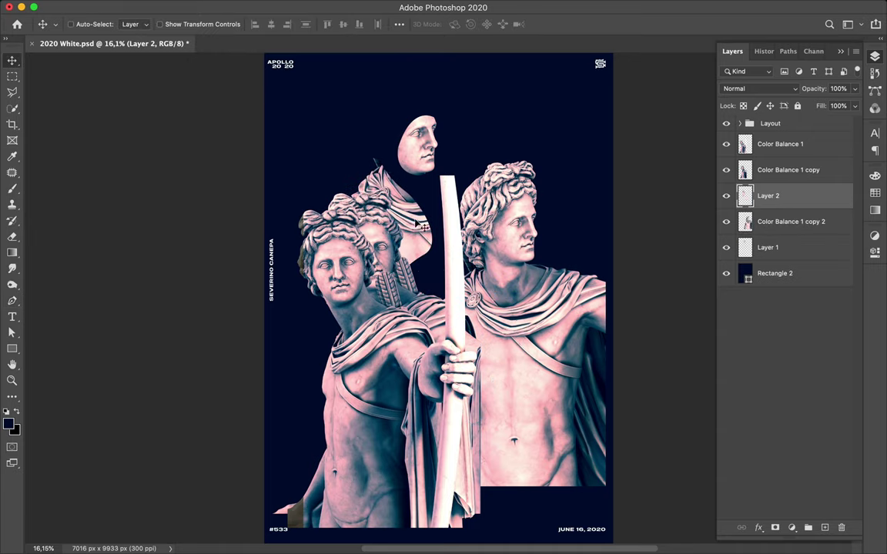
Step: Erase the stray fragment at the drapery piece's upper edge and nudge the piece slightly down and right
key("e")
key("v")
left_click_drag(399, 205, 406, 210)
Step: Copy a pen-outlined piece of the right statue's shoulder and torso to a new layer and move it behind the bow's upper end
left_click(524, 301, "super")
key("p")
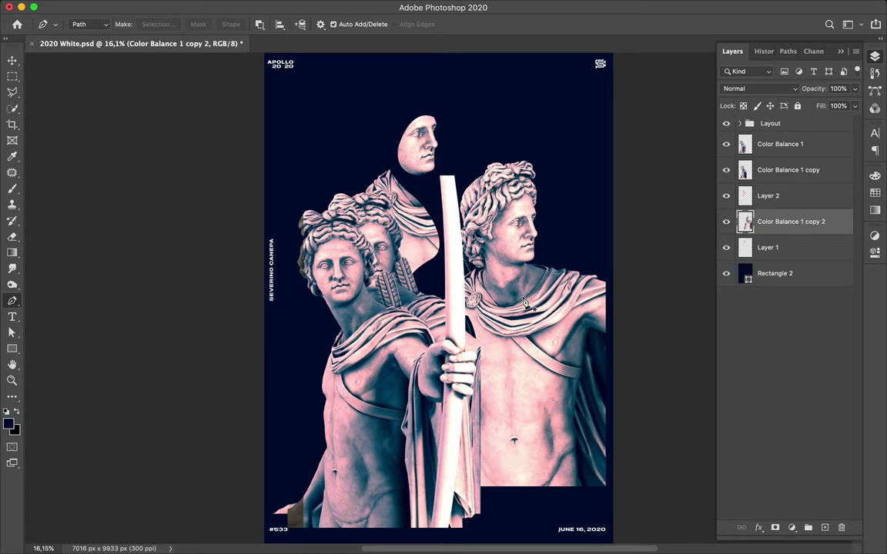
scroll(404, 248, "right", 3)
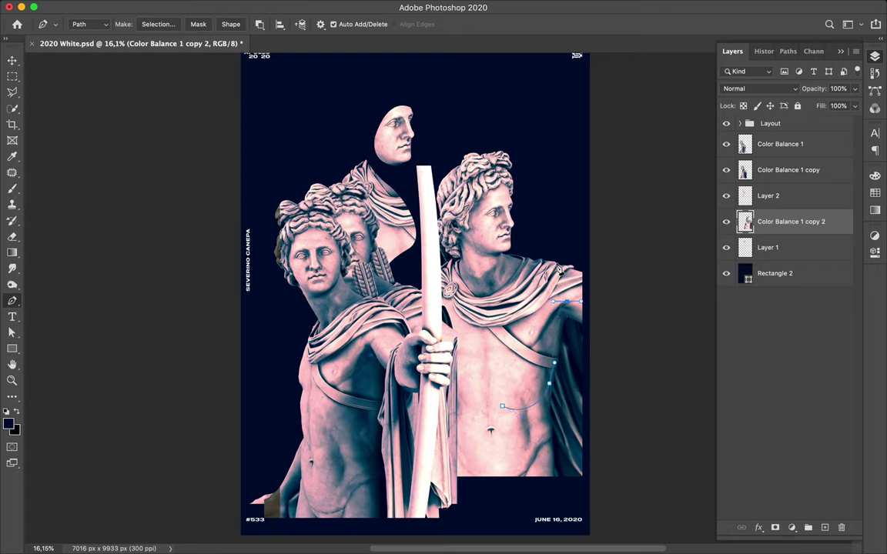
left_click(158, 24)
key("Return")
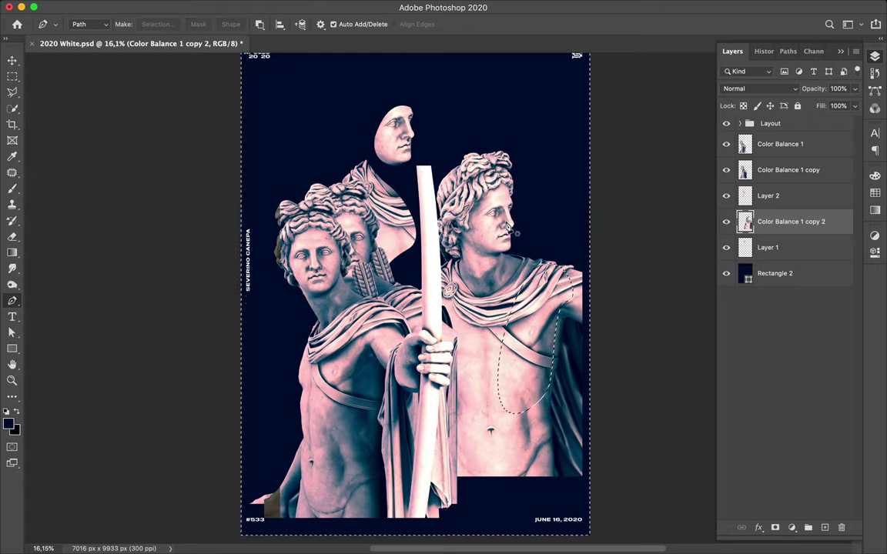
key("ctrl+j")
key("v")
left_click_drag(538, 301, 451, 200)
Step: Shift the right statue down and right, and copy a pen-outlined crescent of its hair to a new layer above the floating face
left_click_drag(532, 283, 583, 324)
key("p")
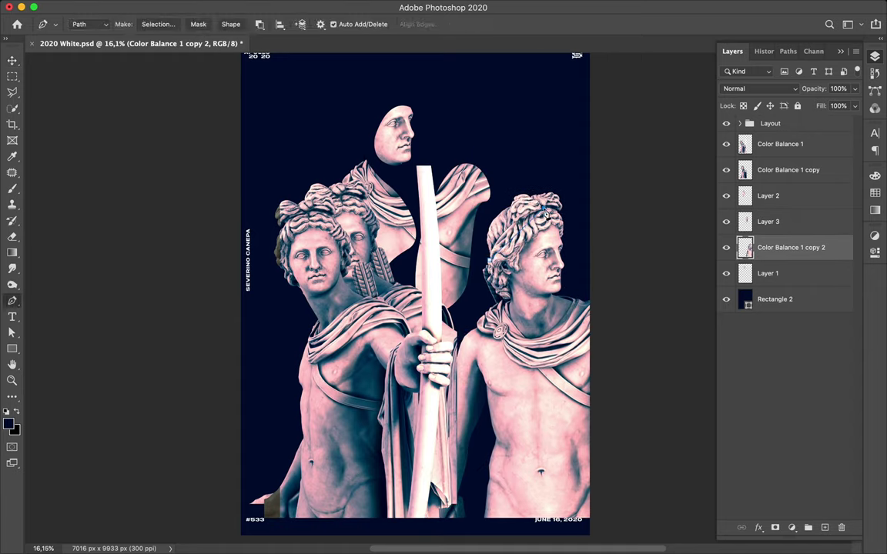
left_click(159, 26)
key("Return")
key("super+shift+i")
key("super+j")
key("v")
left_click_drag(544, 208, 389, 97)
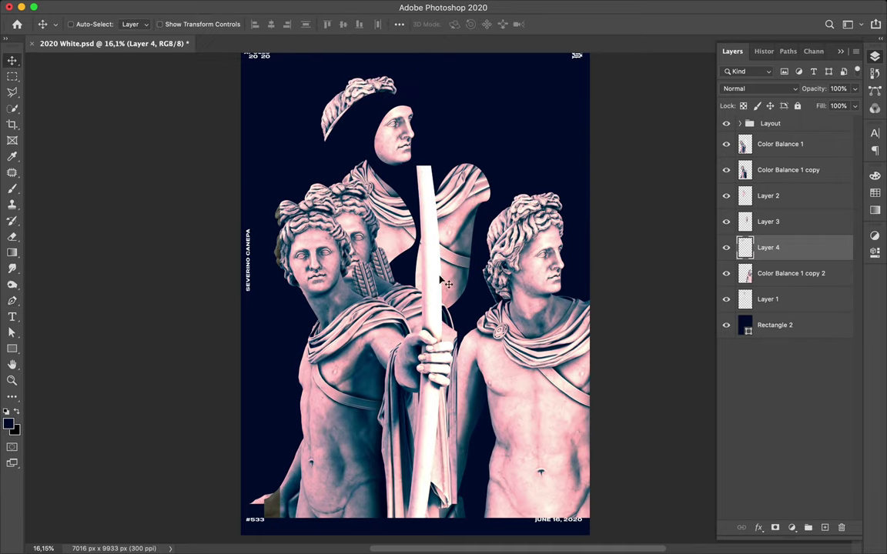
Step: Hide the right statue and move the bow-holding statue to the lower right of the poster
left_click(726, 273)
left_click(779, 144)
left_click_drag(401, 331, 535, 332)
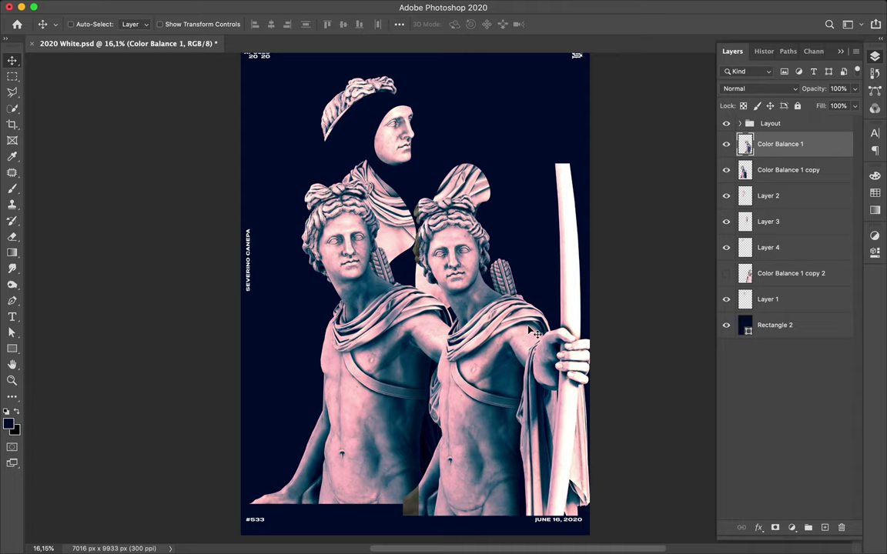
left_click(378, 315, "shift+super")
Step: Copy a pen-outlined piece of the bow-holding statue's face and neck to a new layer and place it beside the floating face
left_click(457, 262)
key("p")
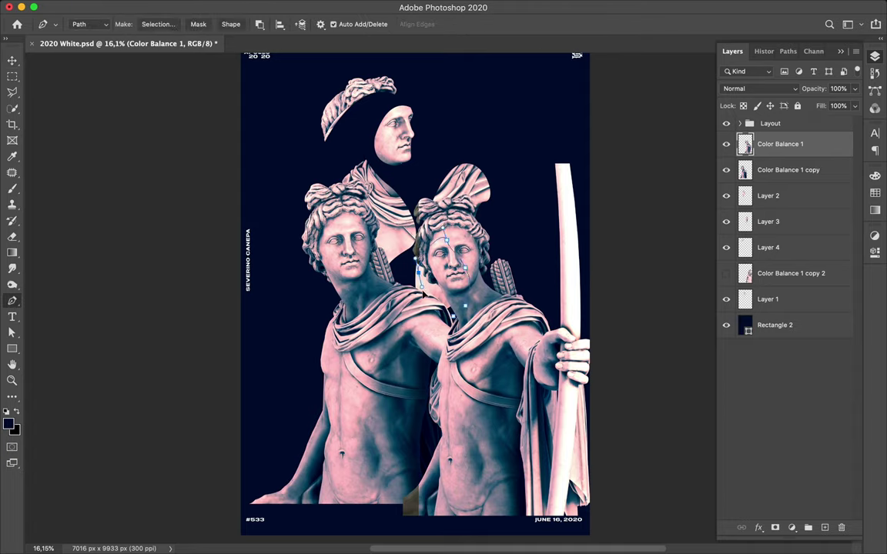
left_click(158, 24)
left_click(505, 221)
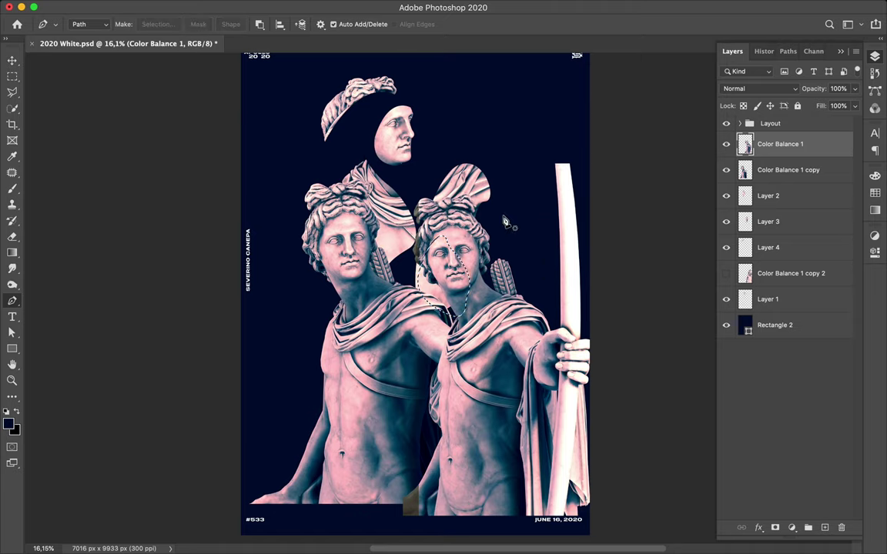
key("super+j")
key("v")
left_click_drag(409, 162, 378, 162)
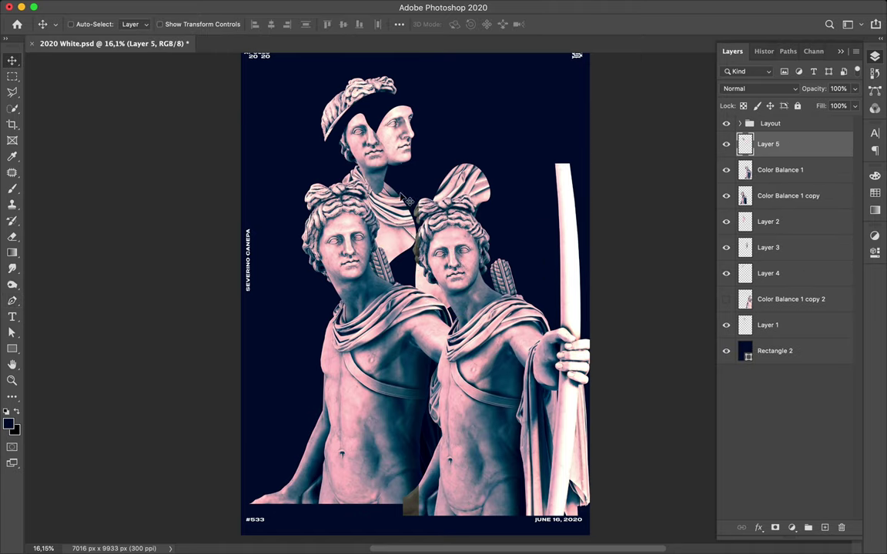
Step: Paint a dark shadow shaped like the new face piece on a new layer beneath it and apply Gaussian Blur
left_click(720, 169)
key("super+shift+alt+n")
key("b")
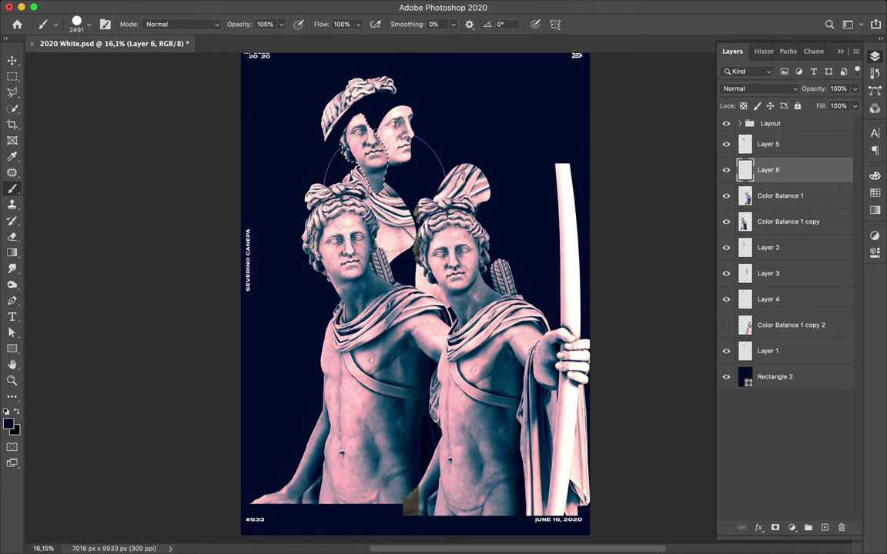
key("m")
left_click(406, 150)
left_click(338, 6)
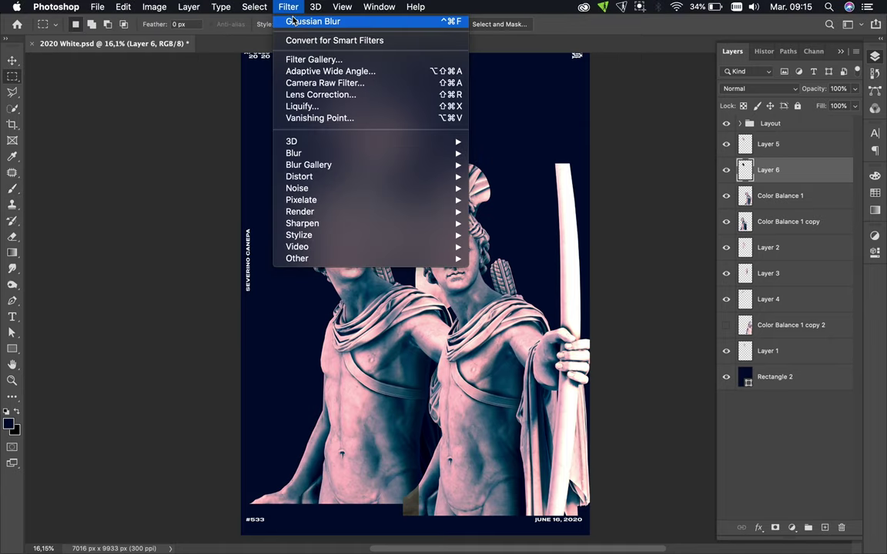
left_click(293, 22)
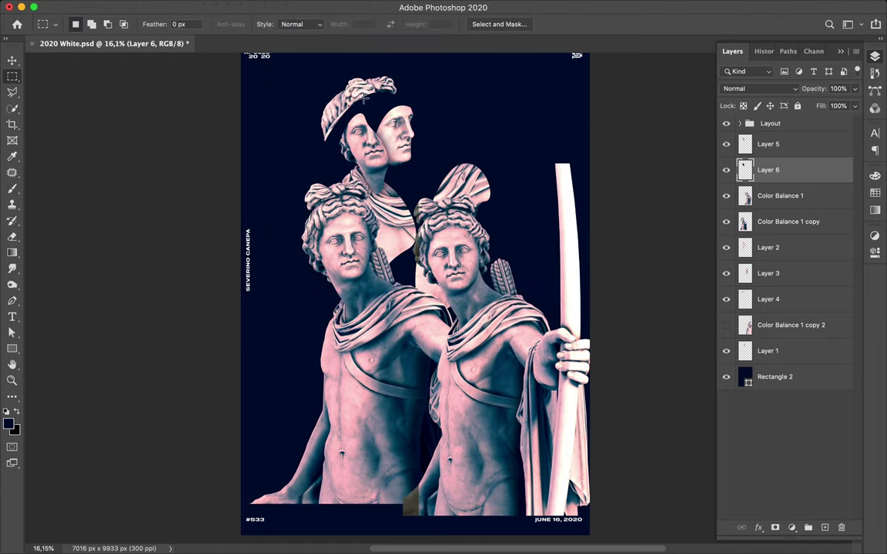
key("v")
Step: Add a dark Gaussian-blurred shadow on a layer beneath the hair crescent and merge it with the crescent
left_click_drag(768, 170, 779, 316)
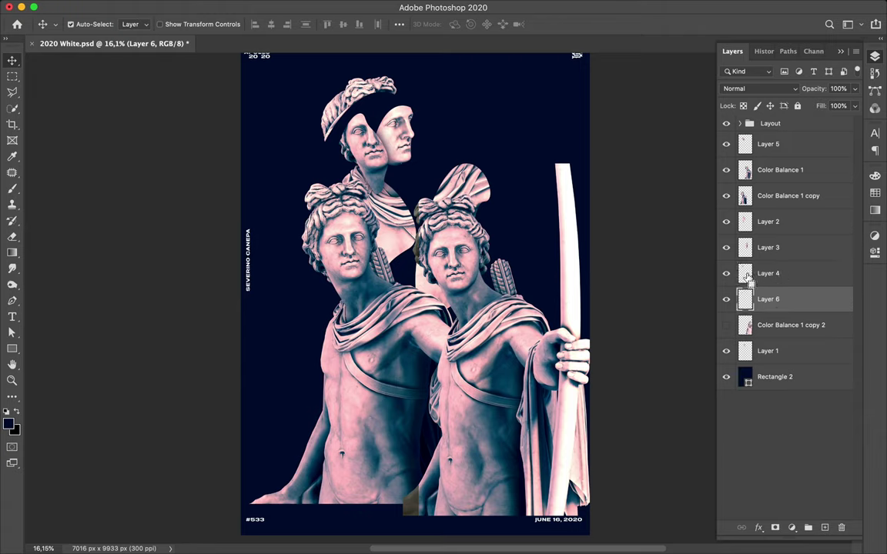
key("b")
key("m")
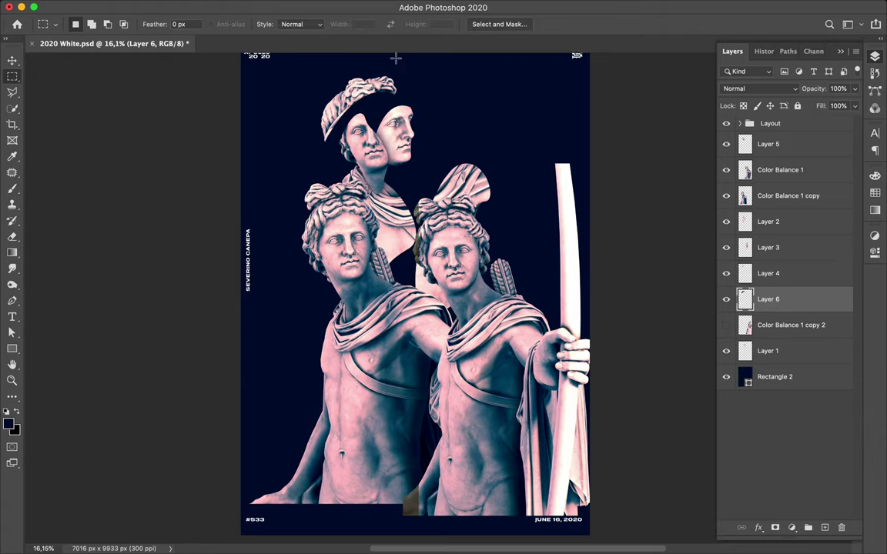
key("v")
left_click(296, 7)
left_click(311, 22)
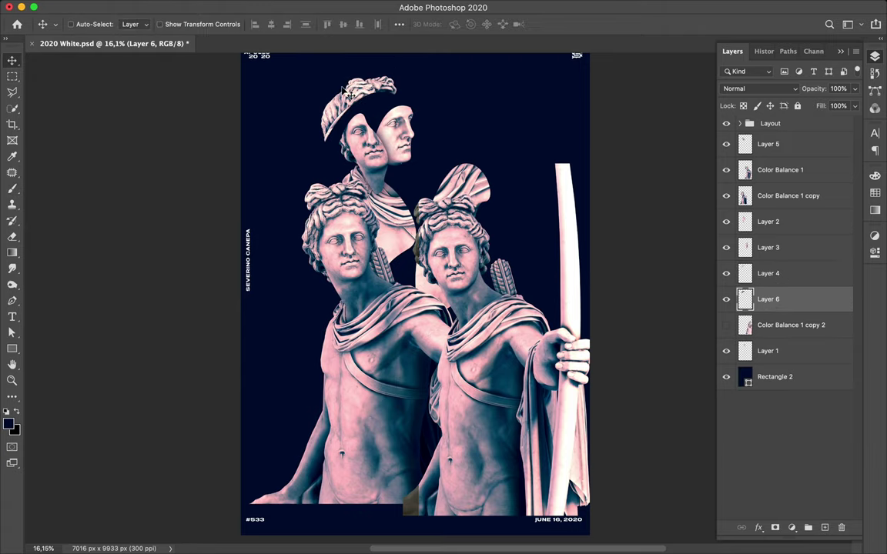
left_click(776, 273, "shift")
key("super+e")
Step: Paint a dark shadow shaped like the shoulder and torso piece beneath it, apply Gaussian Blur and merge the two layers
left_click(824, 527)
left_click(746, 249)
left_click(746, 248, "super")
left_click(794, 272)
key("b")
left_click_drag(480, 198, 443, 280)
key("m")
left_click(289, 7)
left_click(294, 20)
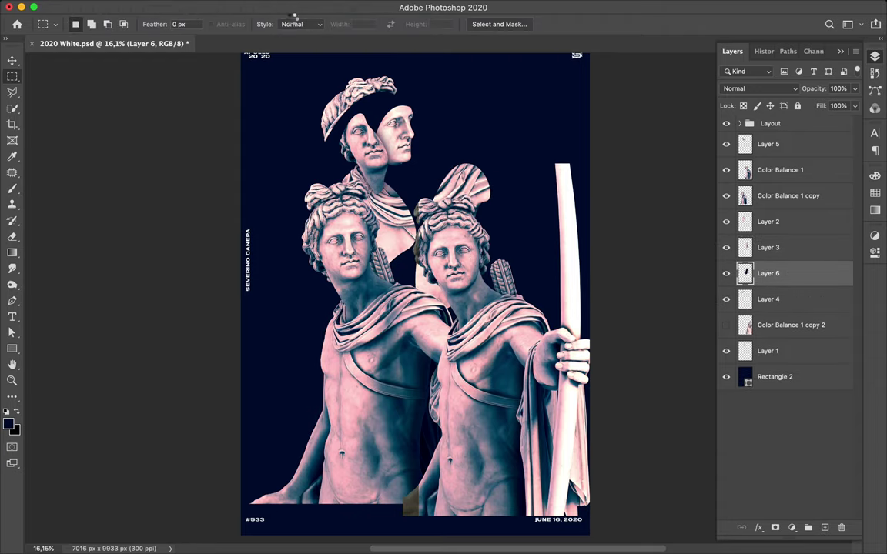
left_click(758, 254, "shift")
key("super+e")
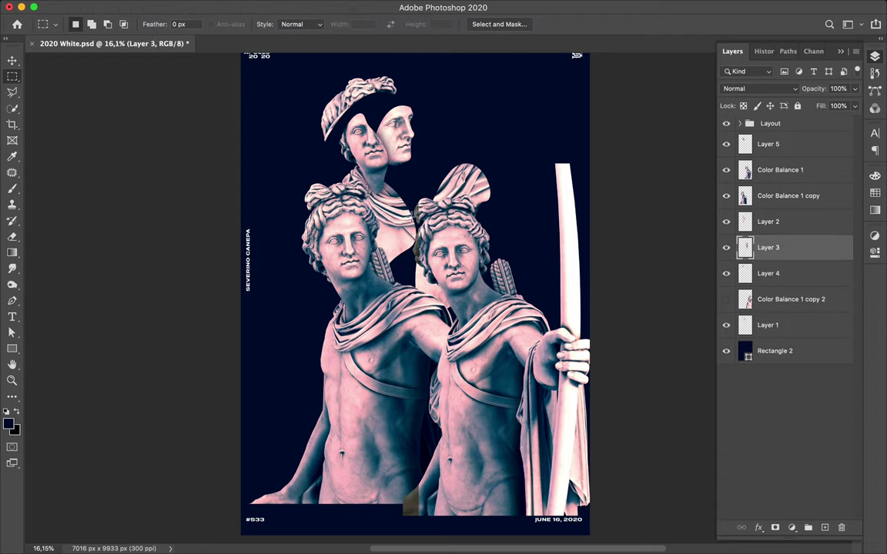
Step: Paint a dark shadow shaped like the drapery and chest piece on a new layer directly beneath it
key("v")
left_click(400, 228, "super")
left_click(785, 248)
left_click(824, 528)
left_click(745, 221, "super")
key("b")
left_click_drag(396, 200, 353, 194)
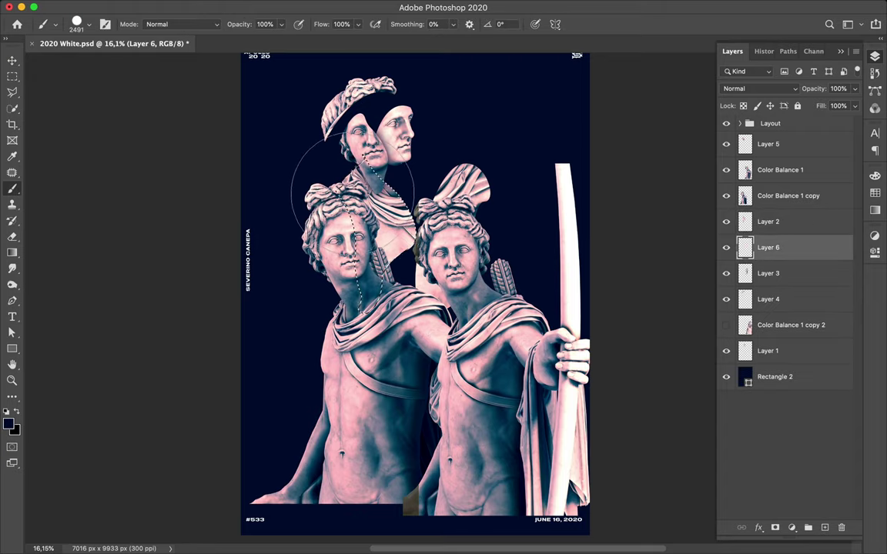
key("m")
left_click(699, 280)
Step: Apply Gaussian Blur to the drapery shadow and merge it with the drapery and chest piece
left_click(290, 6)
left_click(294, 20)
left_click(779, 223, "shift")
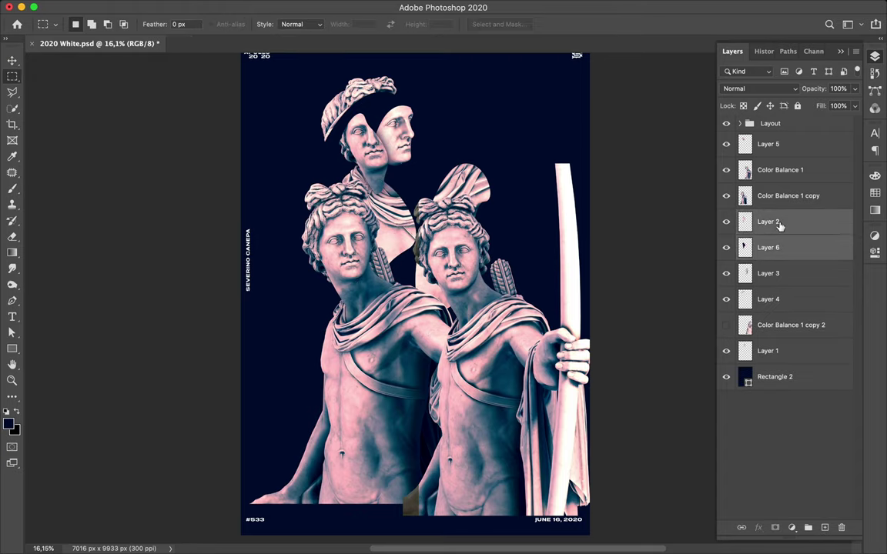
key("super+e")
Step: Move the left statue up and try copying a pen-outlined piece of its arm and chest to a new layer
left_click(424, 297, "super")
key("v")
left_click_drag(422, 320, 417, 272)
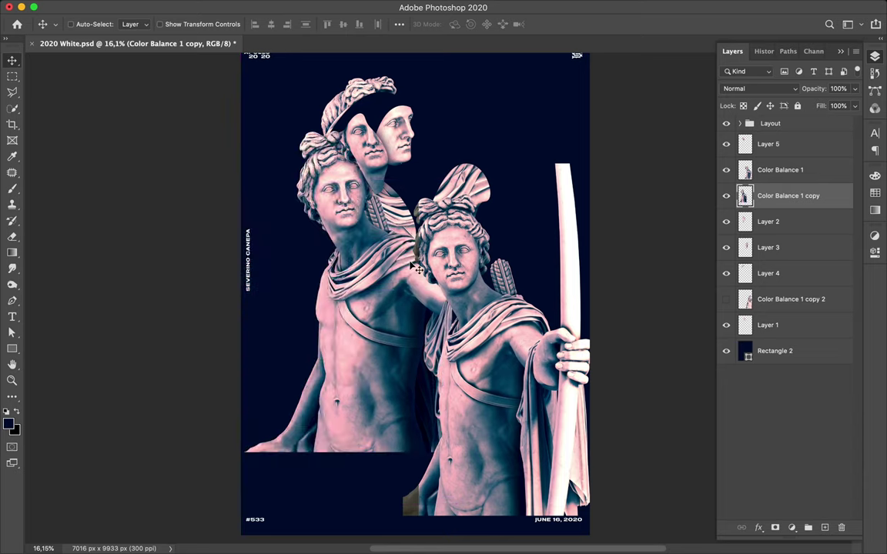
key("p")
left_click(297, 392)
left_click(158, 24)
key("Return")
key("super+j")
key("v")
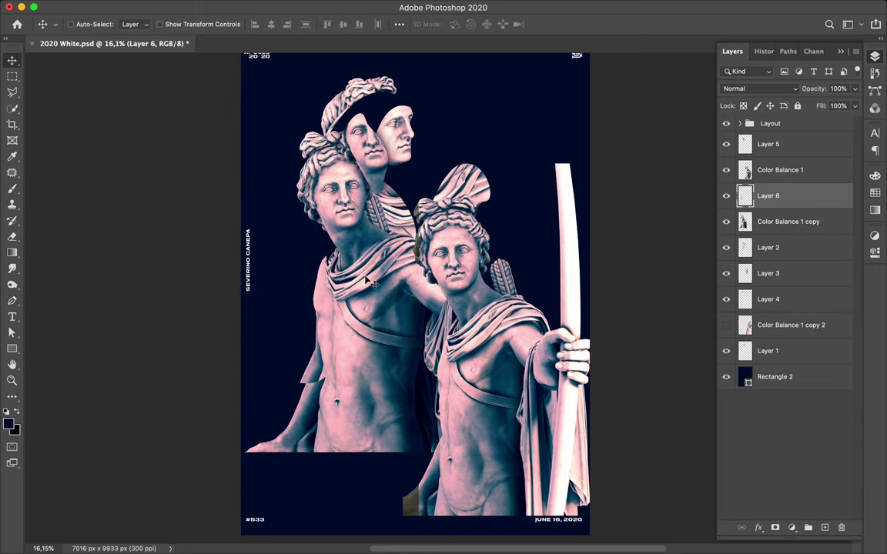
Step: Move the left statue down and right behind the bow-holding statue, and delete the copied arm and chest piece
left_click(369, 283, "super")
left_click_drag(368, 283, 501, 349)
left_click(330, 326, "super")
left_click_drag(329, 326, 357, 259)
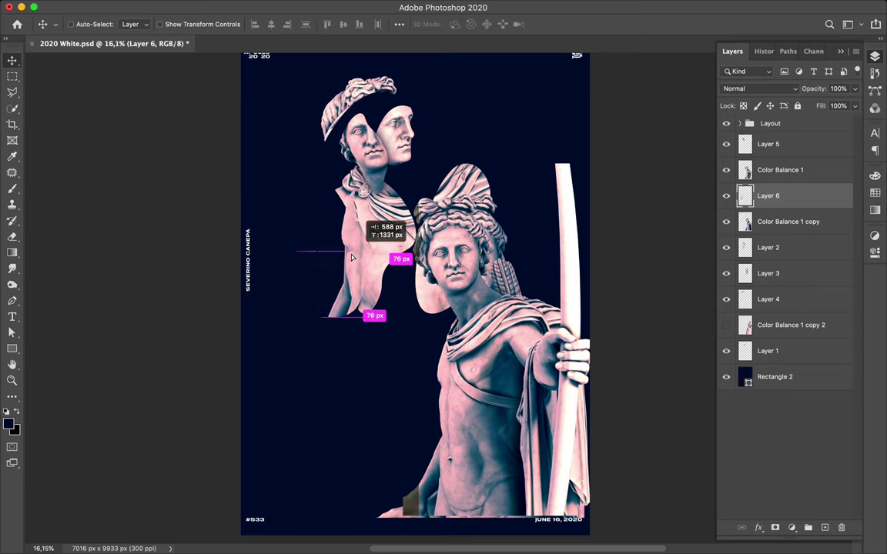
key("Delete")
Step: Move the bow-holding statue left and copy a pen-outlined piece of its draped shoulder and chest to a new layer
left_click(477, 312, "super")
left_click_drag(477, 311, 347, 300)
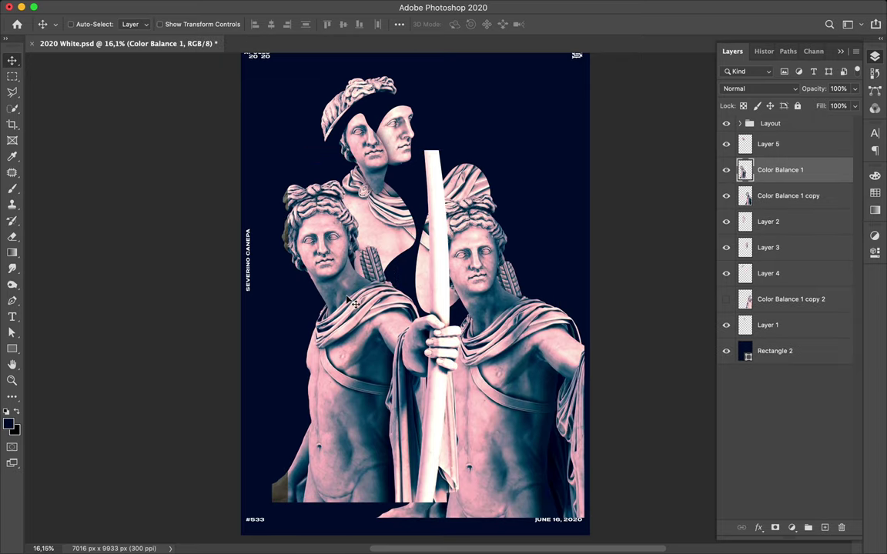
key("p")
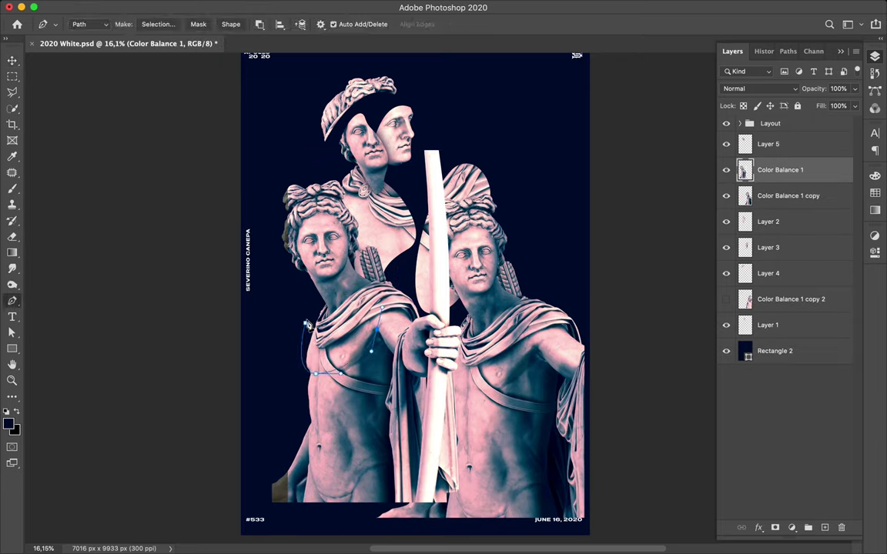
left_click(158, 24)
left_click(510, 221)
key("super+j")
Step: Place the copied shoulder piece at the left of the floating figure's chest and hide both remaining statues
key("v")
left_click_drag(338, 332, 359, 264)
left_click_drag(726, 196, 726, 222)
left_click_drag(335, 284, 317, 255)
Step: Delete the hair crescent above the floating faces
left_click(360, 103, "super")
left_click_drag(360, 102, 380, 117)
key("Delete")
Step: Paint a dark shadow shaped like the left shoulder piece on a new layer beneath it
left_click(346, 242, "super")
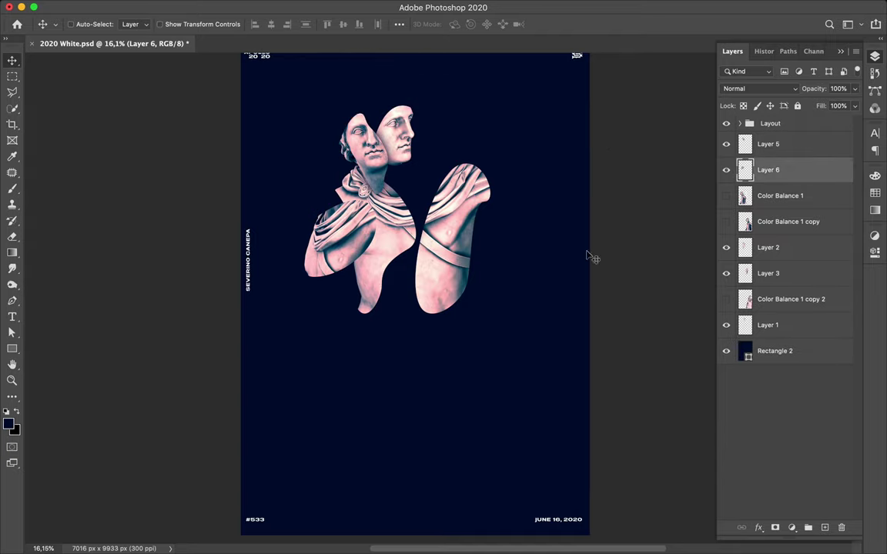
left_click(825, 527)
left_click_drag(769, 171, 768, 201)
left_click(745, 172, "super")
key("b")
left_click_drag(330, 240, 323, 255)
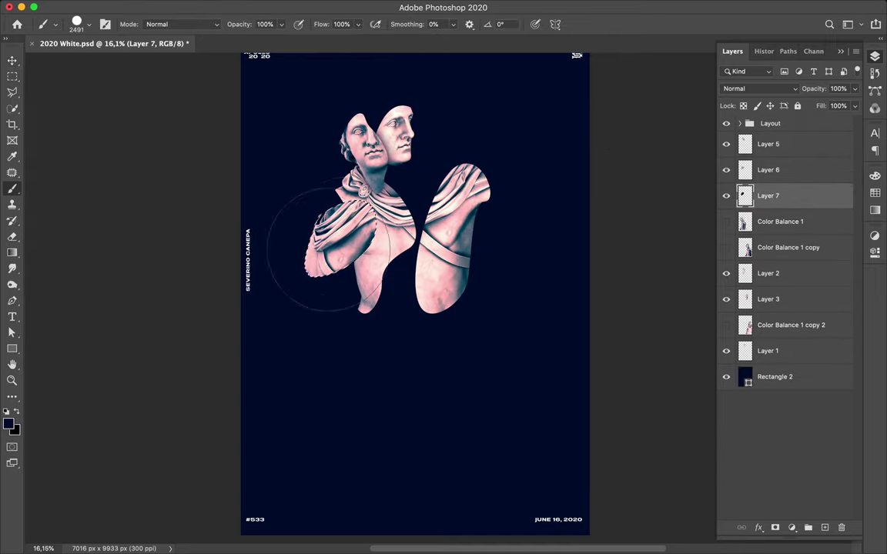
key("super+d")
Step: Apply Gaussian Blur to the shoulder shadow and merge it with the left shoulder piece
key("m")
left_click(290, 7)
left_click(308, 22)
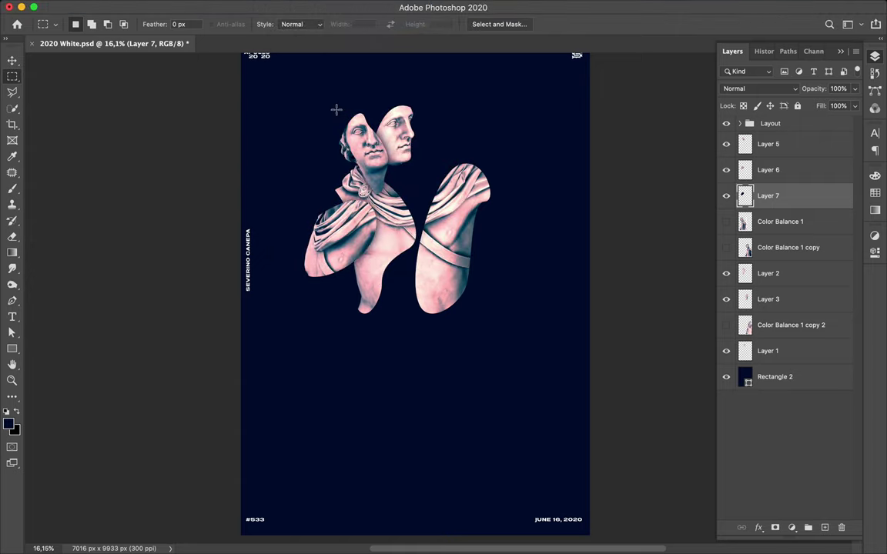
left_click(783, 175, "shift")
key("super+e")
Step: Show all three statues again and move the bow-holding statue to the right
key("v")
left_click(725, 198)
left_click_drag(354, 352, 467, 353)
left_click(725, 221)
left_click(725, 299)
Step: Scale the three statues together to 122% and shift them downward
left_click(771, 299, "super")
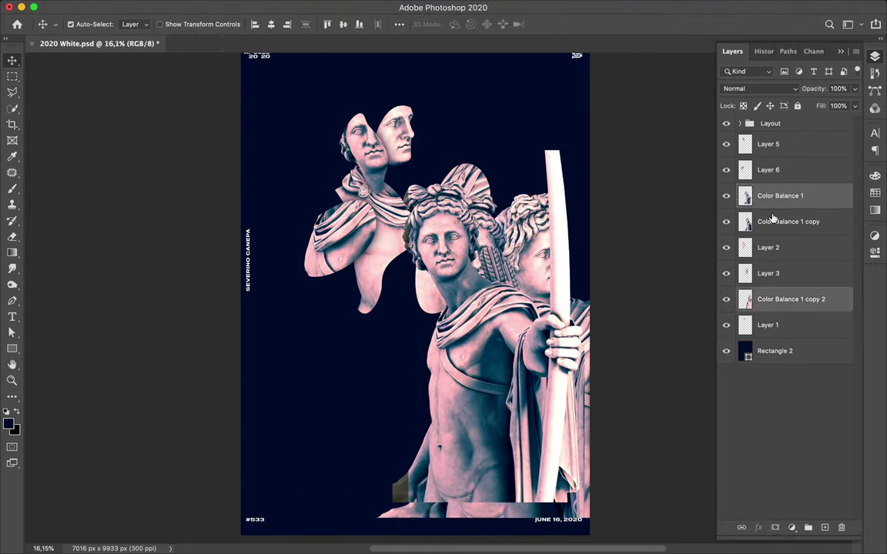
left_click(773, 220, "super")
left_click(292, 7)
left_click(292, 7)
key("super+t")
left_click(216, 24)
type("122")
key("Return")
left_click_drag(420, 194, 365, 251)
key("Return")
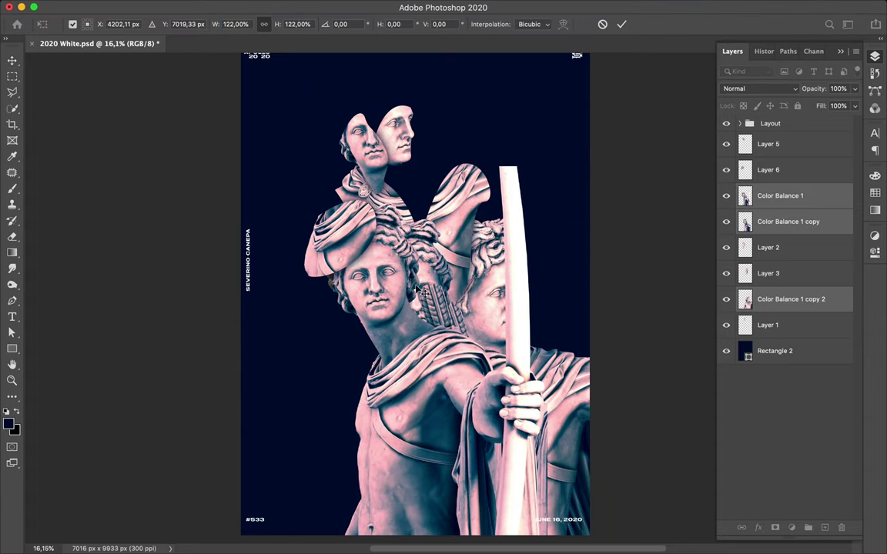
key("Return")
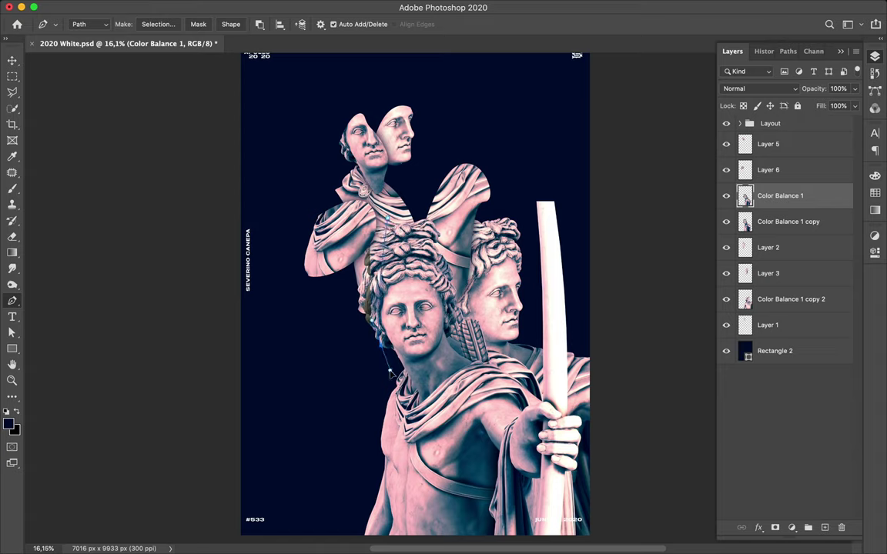
Step: Copy the pen-outlined part of the bow-holding statue's hair and face to a new layer and place it left of the floating faces
left_click(171, 25)
left_click(511, 220)
key("super+j")
key("v")
left_click_drag(405, 303, 352, 169)
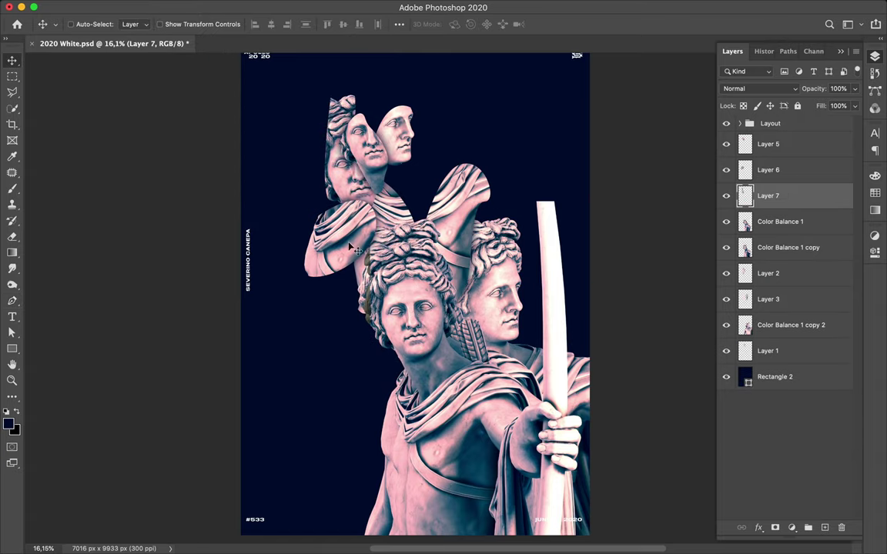
Step: Paint a dark shadow shaped like the leftmost face piece on a new layer beneath it, and hide the three statues
left_click(797, 219)
key("super+shift+alt+n")
left_click(743, 198, "super")
key("b")
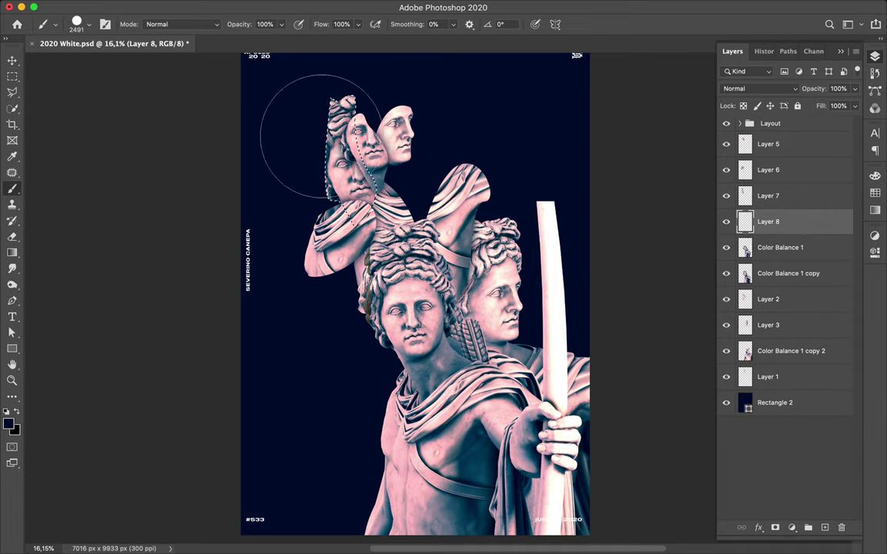
left_click_drag(323, 137, 329, 171)
key("m")
key("v")
left_click(773, 244)
left_click(729, 354)
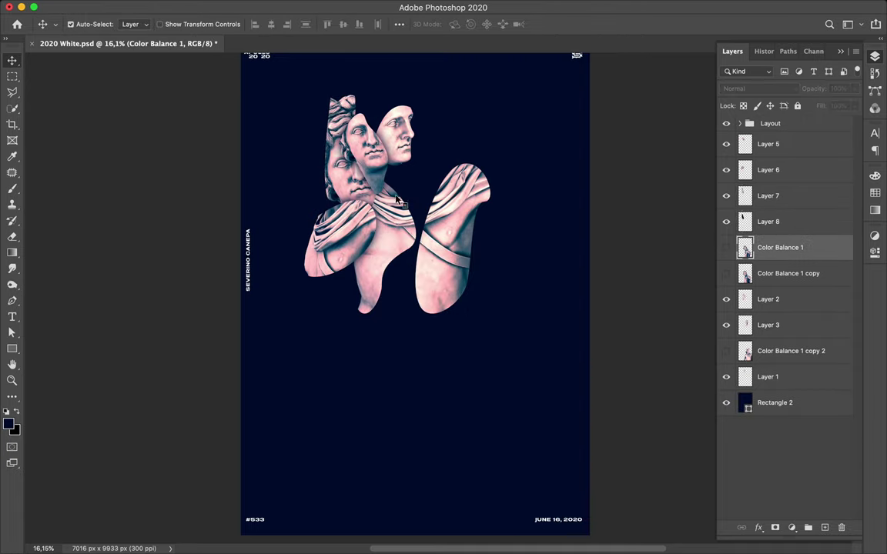
Step: Apply Gaussian Blur to the leftmost face's shadow and merge it with the face piece
left_click(777, 222)
left_click(288, 6)
left_click(301, 25)
left_click(784, 198, "shift")
key("super+e")
Step: Move the right torso piece left against the figure and copy a rectangular section of the bow-holding statue's face and chest to a new layer
left_click_drag(443, 211, 406, 219)
left_click(725, 221)
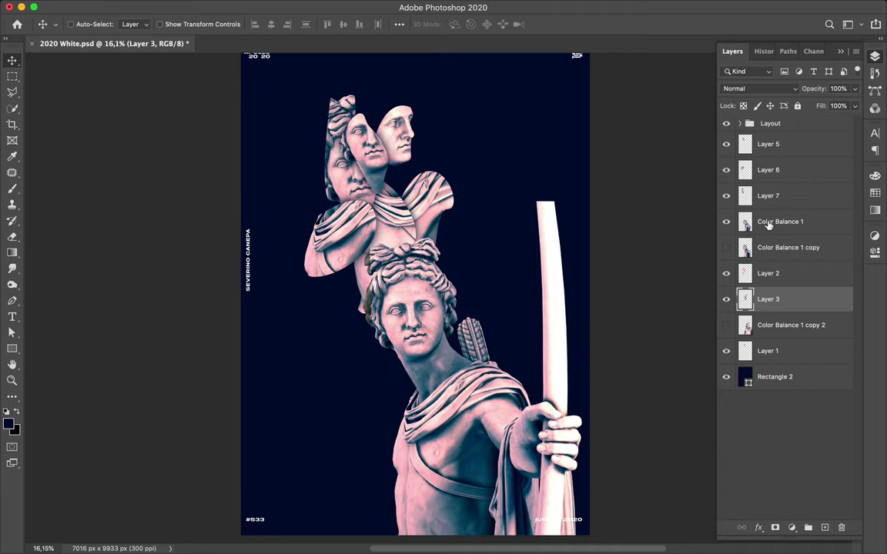
key("m")
mouse_move(401, 288)
left_mouse_down()
mouse_move(527, 461)
mouse_move(493, 511)
left_mouse_up()
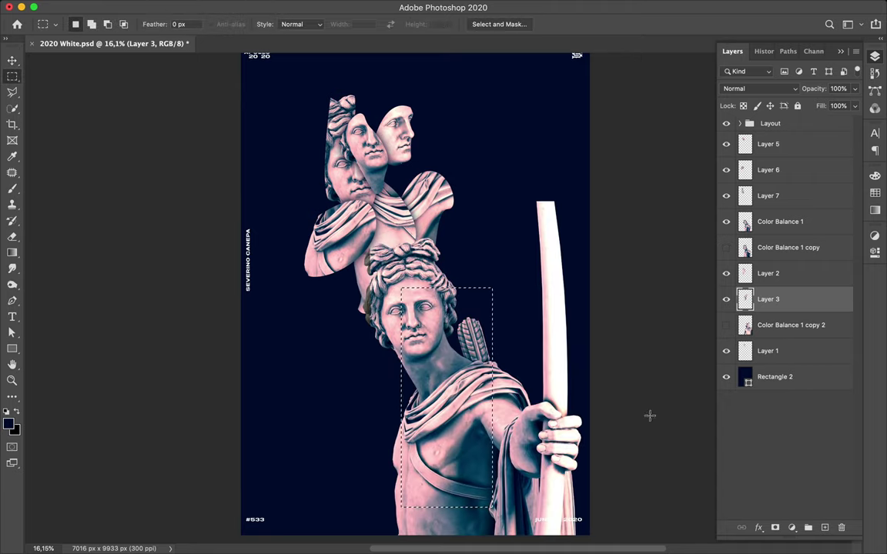
left_click(779, 221)
key("ctrl+j")
Step: Move the rectangular face and chest piece up over the torso's right edge and hide the bow-holding statue
key("v")
left_click_drag(462, 362, 473, 203)
left_click(726, 247)
left_click_drag(460, 239, 461, 315)
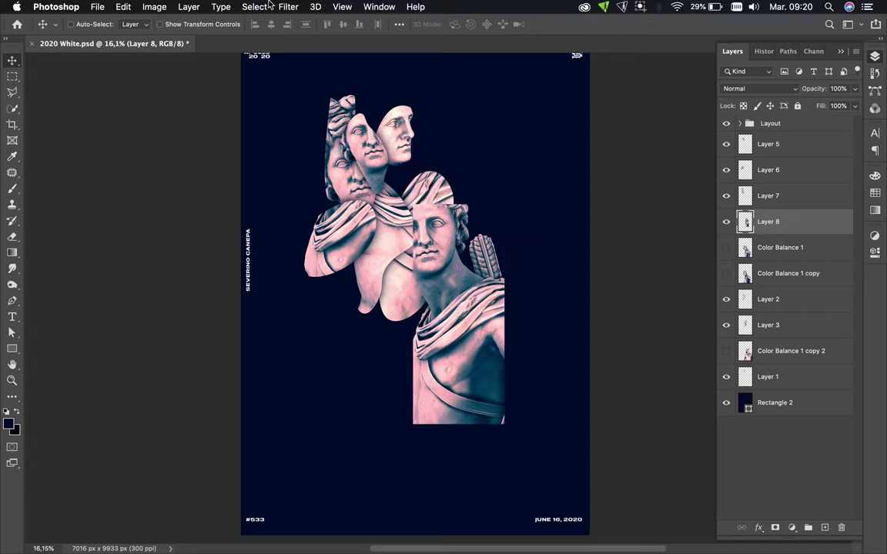
Step: Pixelate the rectangular face and chest piece with the Mosaic filter and shift it left
left_click(287, 7)
mouse_move(297, 200)
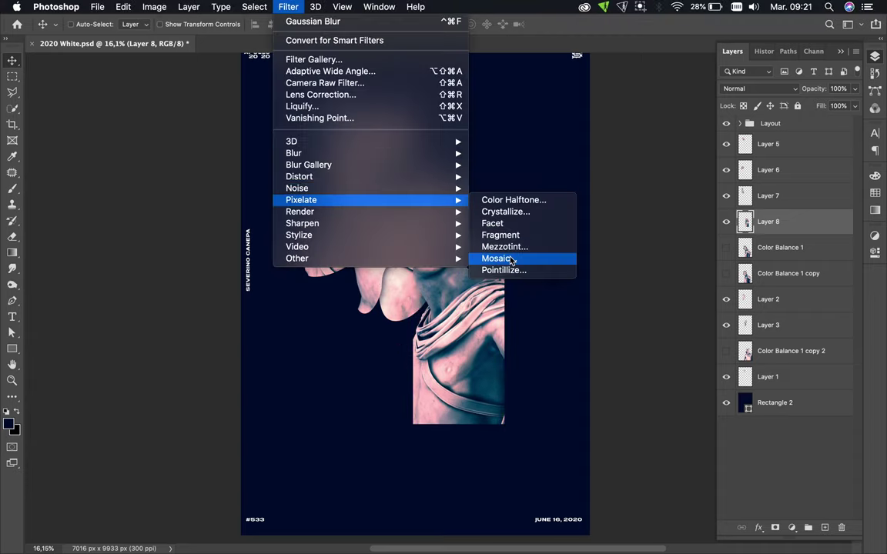
left_click(501, 255)
left_click(164, 28)
left_click_drag(492, 358, 476, 361)
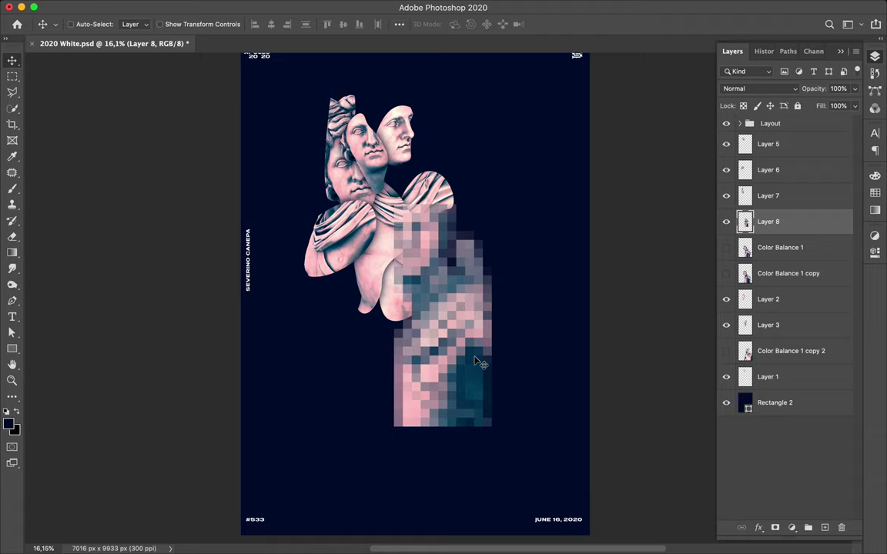
Step: Duplicate the draped shoulder piece, place the copy over the leftmost head and pixelate it with the Mosaic filter
left_click(348, 249, "super")
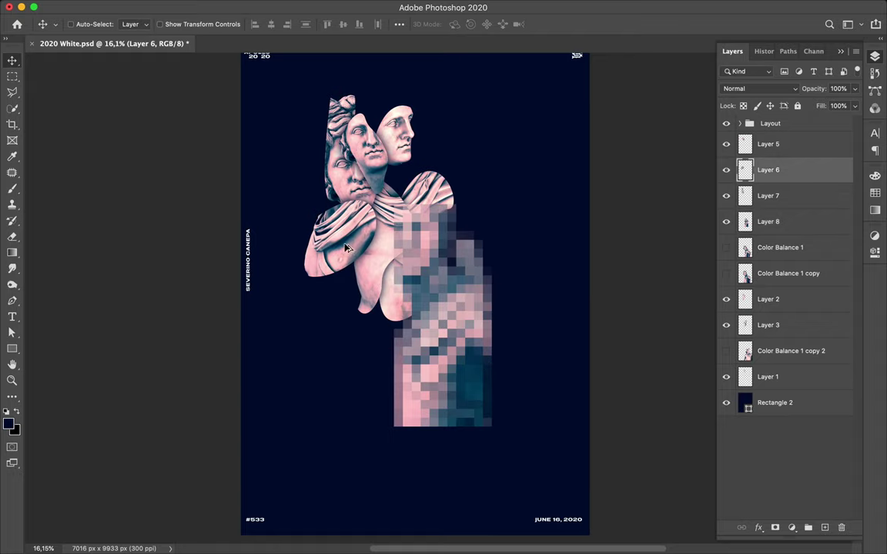
left_click_drag(349, 250, 328, 144)
left_click(291, 7)
mouse_move(324, 200)
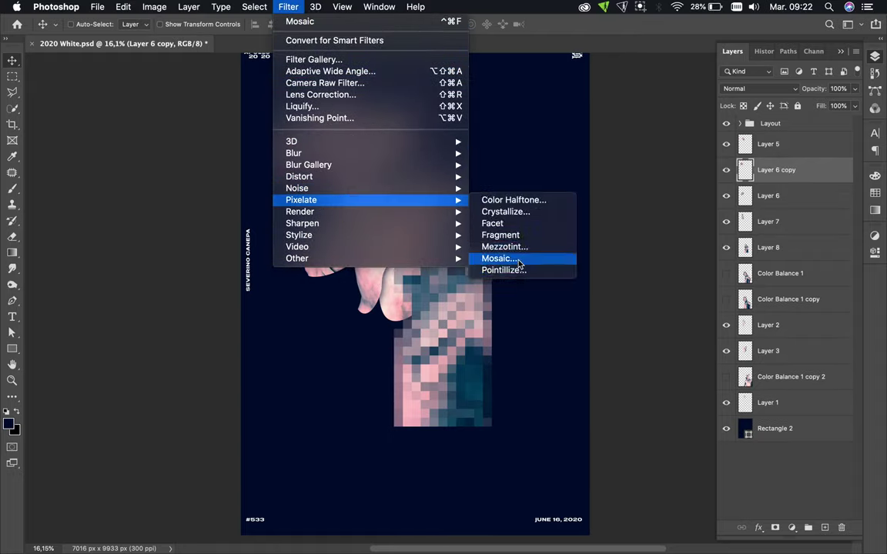
left_click(487, 257)
left_click_drag(94, 184, 54, 194)
left_click(164, 27)
right_click(811, 177)
left_click(719, 185)
right_click(806, 174)
left_click(708, 230)
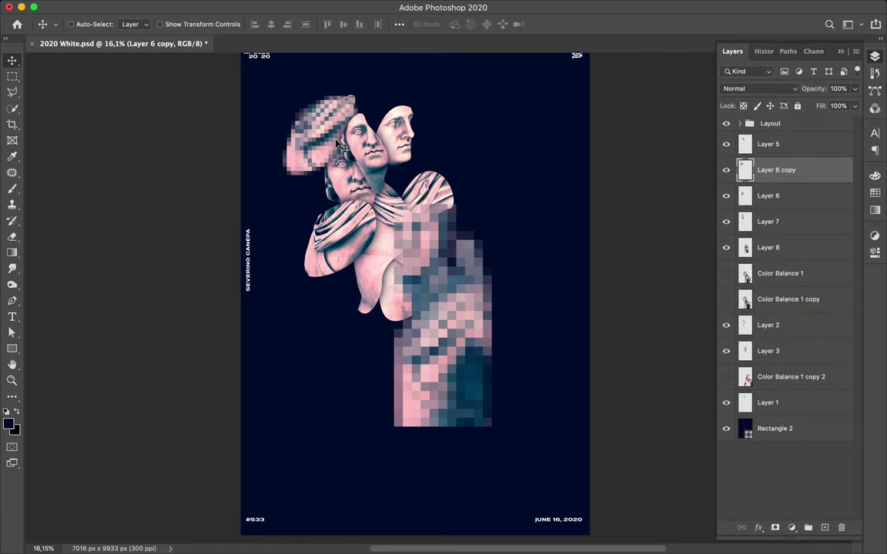
Step: Scale down and rotate the pixelated shoulder copy behind the leftmost head, with its layer just below Layer 3
key("super+t")
left_click_drag(323, 86, 323, 119)
key("Return")
left_click_drag(802, 171, 801, 363)
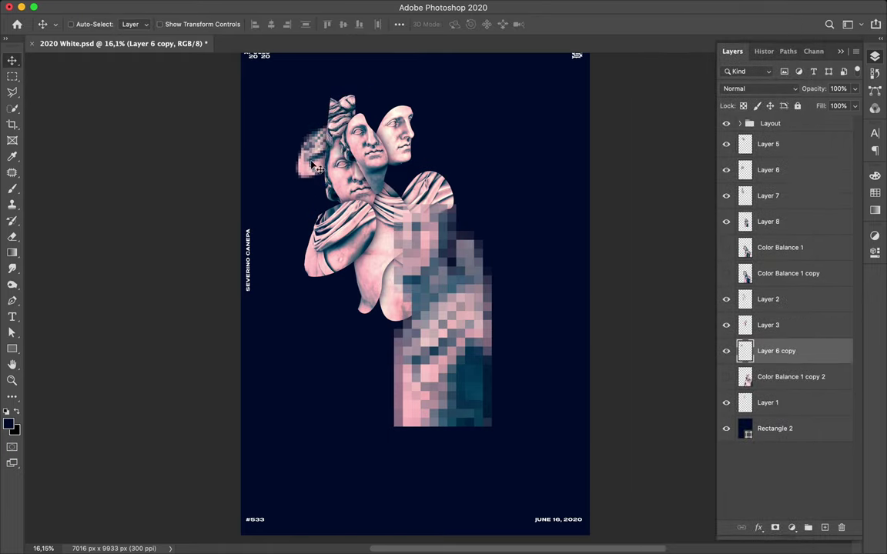
key("super+t")
left_click_drag(283, 130, 263, 122)
key("Return")
Step: Try shifting the large pixelated section and the torso pieces down and to the right
left_click(462, 258)
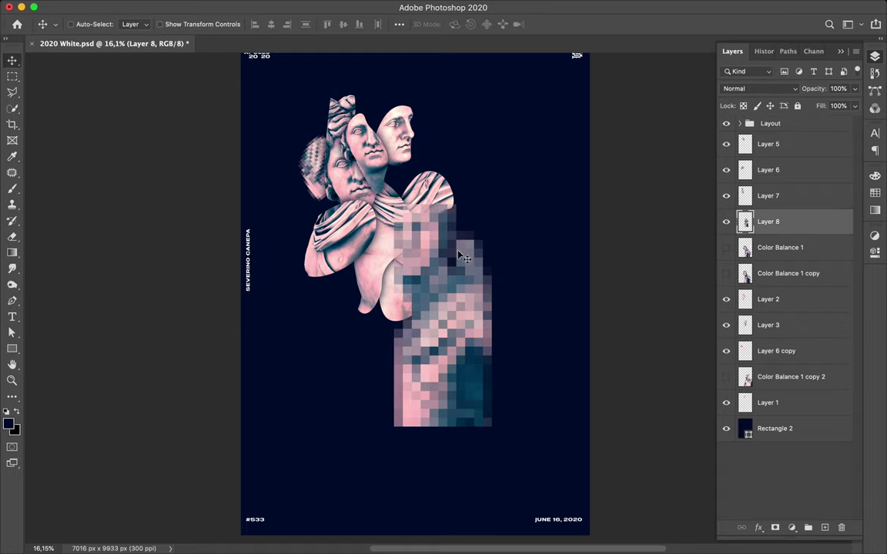
left_click_drag(459, 252, 474, 277)
left_click(396, 276, "super")
left_click(400, 285, "super")
left_click(386, 282, "super")
left_click_drag(387, 281, 404, 298)
left_click(374, 263, "super")
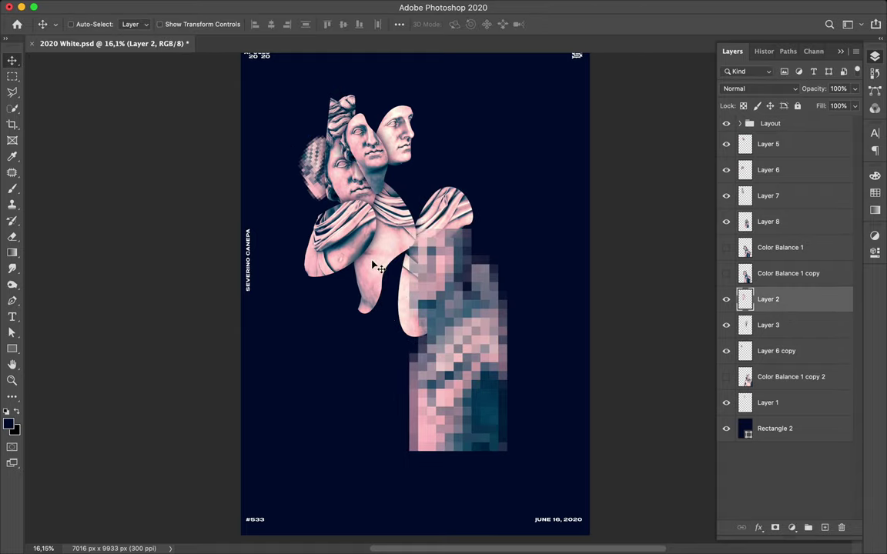
left_click_drag(374, 263, 396, 280)
Step: Try shifting the draped shoulder piece and the faces down and right to follow the torso
left_click(348, 250, "super")
left_click_drag(348, 249, 376, 264)
left_click(361, 203, "super")
left_click_drag(362, 203, 371, 211)
left_click(371, 146, "super")
left_click_drag(371, 146, 408, 132)
left_click(403, 121, "super")
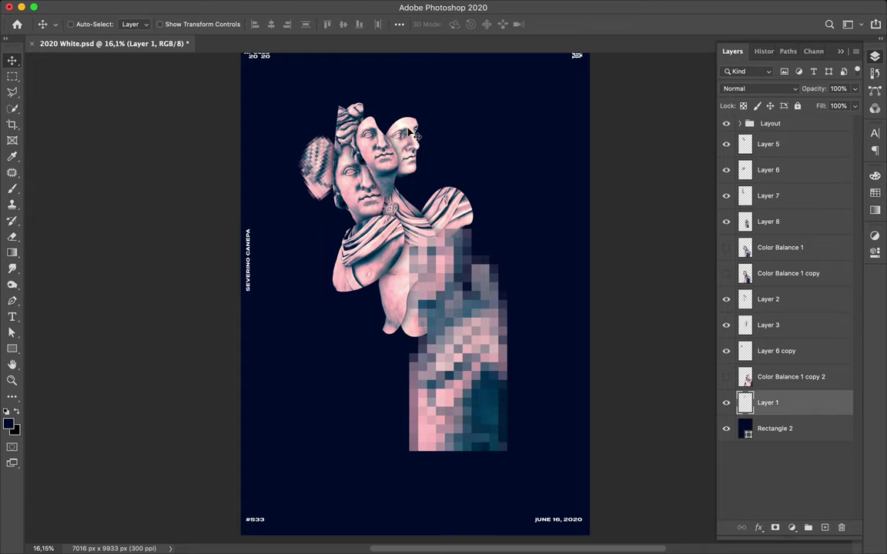
Step: Undo the recent moves of the torso, shoulder and face pieces
key("super+z")
key("super+z")
key("super+z")
key("super+z")
key("super+z")
key("super+z")
key("super+z")
key("super+z")
key("super+z")
key("super+z")
key("super+z")
key("super+z")
key("shift+super+z")
key("shift+super+z")
key("shift+super+z")
key("shift+super+z")
key("shift+super+z")
Step: Move the small pixelated piece up against the leftmost head and nudge all the figure layers slightly down
left_click_drag(317, 158, 322, 134)
key("super+0")
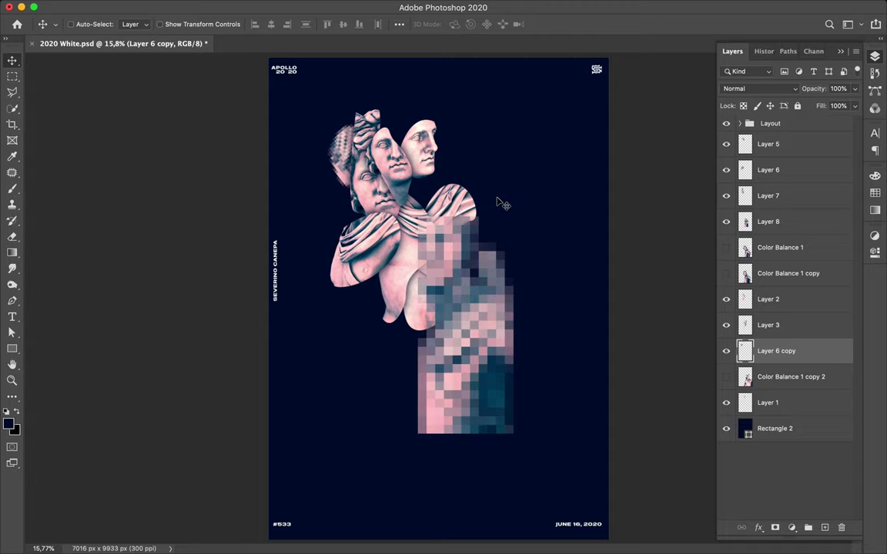
left_click(793, 142)
left_click(785, 401, "shift")
mouse_move(496, 292)
left_mouse_down()
mouse_move(510, 273)
mouse_move(496, 295)
left_mouse_up()
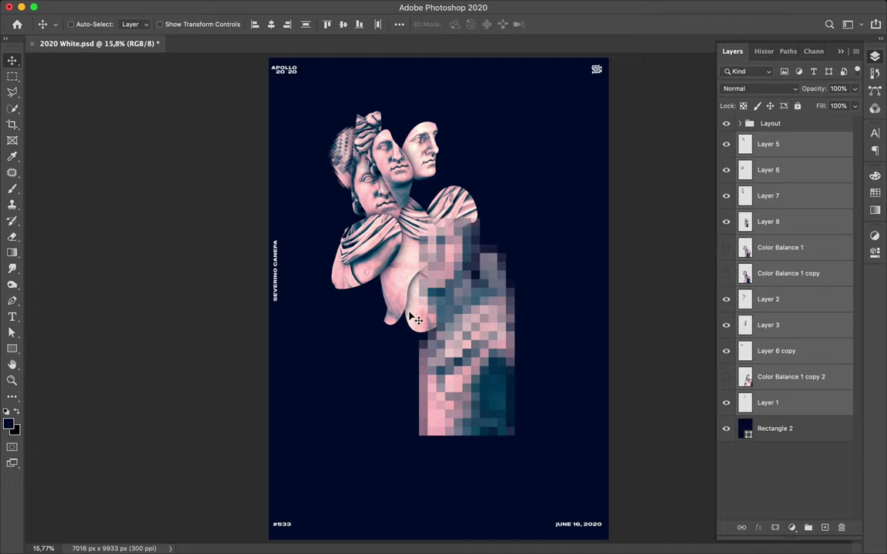
Step: Draw a straight diagonal shape line with the Pen tool from the poster's lower left across the chest to the upper right
key("p")
left_click(89, 24)
left_click(83, 10)
left_click(294, 369)
left_click(547, 92)
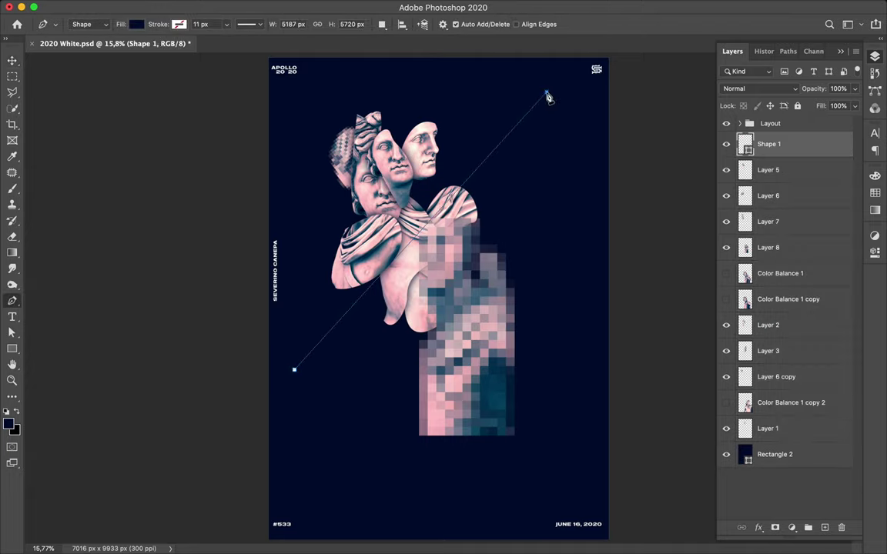
Step: Give the diagonal line no fill and a pink stroke
left_click(137, 24)
left_click(212, 48)
left_click(400, 267)
key("Return")
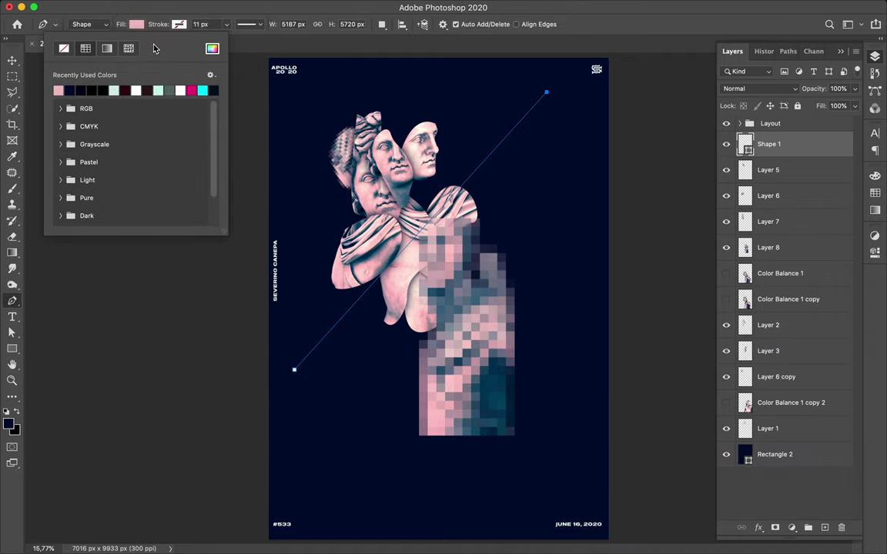
left_click(133, 24)
left_click(133, 24)
left_click(64, 49)
left_click(179, 24)
left_click(103, 90)
key("v")
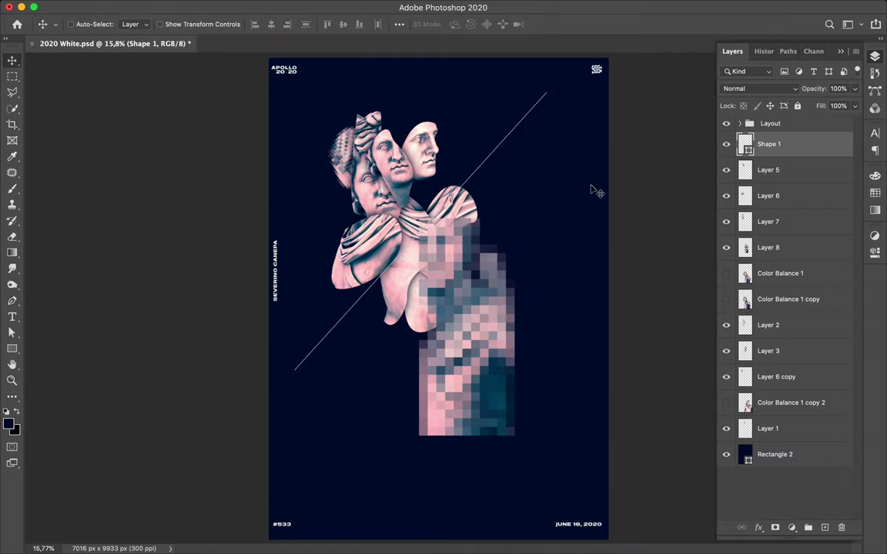
Step: Set the diagonal line's stroke to 17 px wide and white
key("a")
left_click(226, 24)
double_click(251, 24)
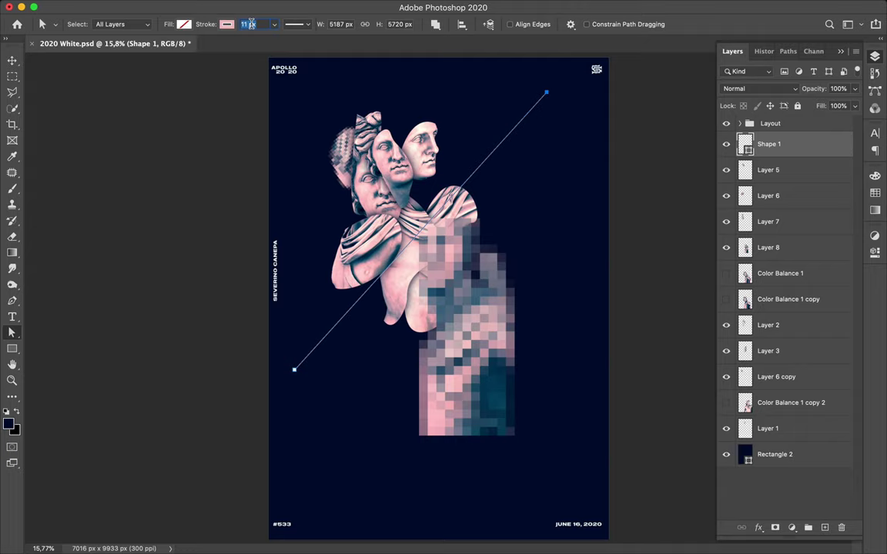
type("17")
key("Return")
left_click(608, 149)
key("v")
left_click(521, 124)
key("a")
left_click(226, 25)
left_click(231, 88)
left_click(645, 156)
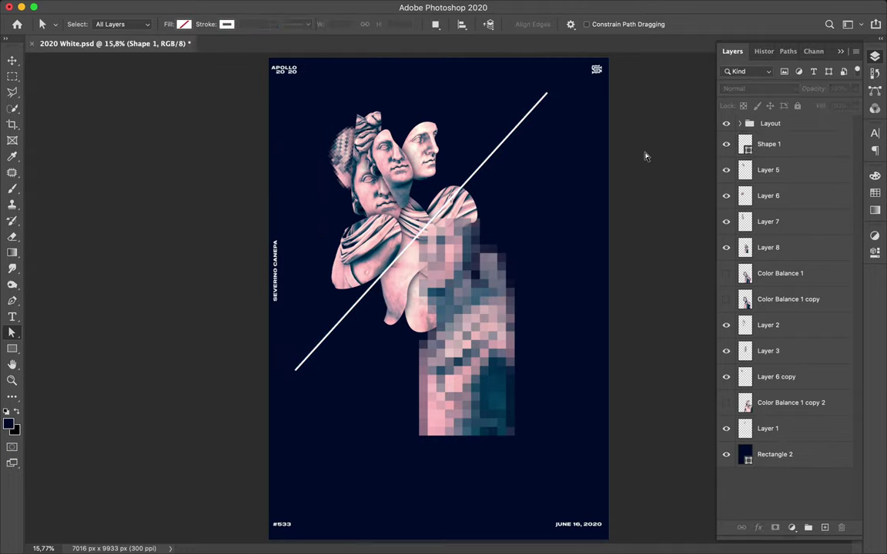
Step: Move the diagonal line's layer between the two torso layers, below Layer 2 and above Layer 3
left_click_drag(796, 148, 804, 332)
left_click(525, 277)
left_click(668, 247)
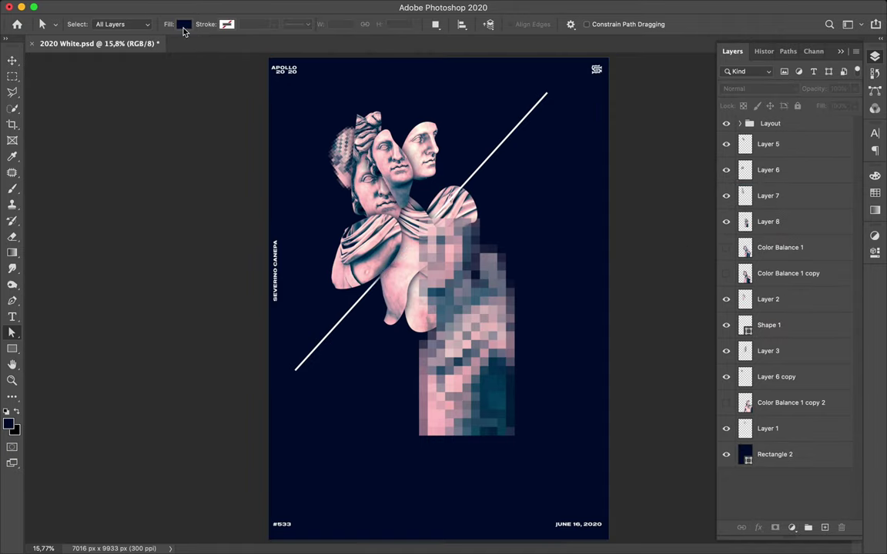
Step: Draw a small white-filled circle with the Ellipse tool over the top of the leftmost head
key("u")
left_click(137, 26)
left_click(59, 89)
left_click(381, 106)
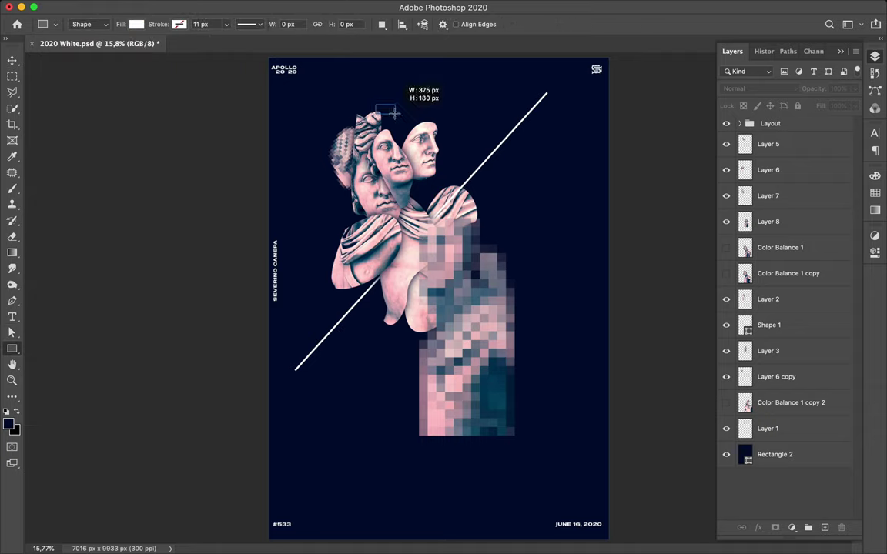
key("super+z")
right_click(13, 350)
left_click(92, 370)
left_click_drag(362, 104, 394, 136)
Step: Move the circle's layer behind the whole figure, just above the background rectangle, and save the document
left_click(874, 57)
left_click_drag(785, 132, 785, 457)
key("v")
key("cmd+s")
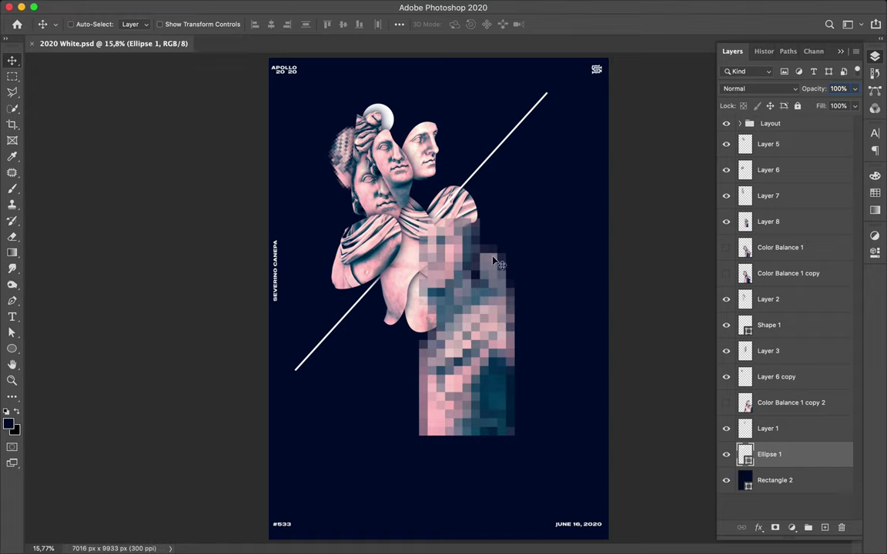
Step: Enlarge the large pixelated section slightly toward its lower-right corner
left_click(437, 251, "super")
key("super+t")
left_click_drag(514, 436, 524, 455)
key("Return")
Step: Duplicate the pixelated section, enlarge it across the poster's full lower width and place its layer just above the background rectangle
left_click_drag(504, 417, 459, 457, "alt")
key("super+t")
left_click_drag(362, 252, 628, 308)
left_click_drag(541, 335, 666, 287)
key("Return")
left_click_drag(776, 222, 776, 493)
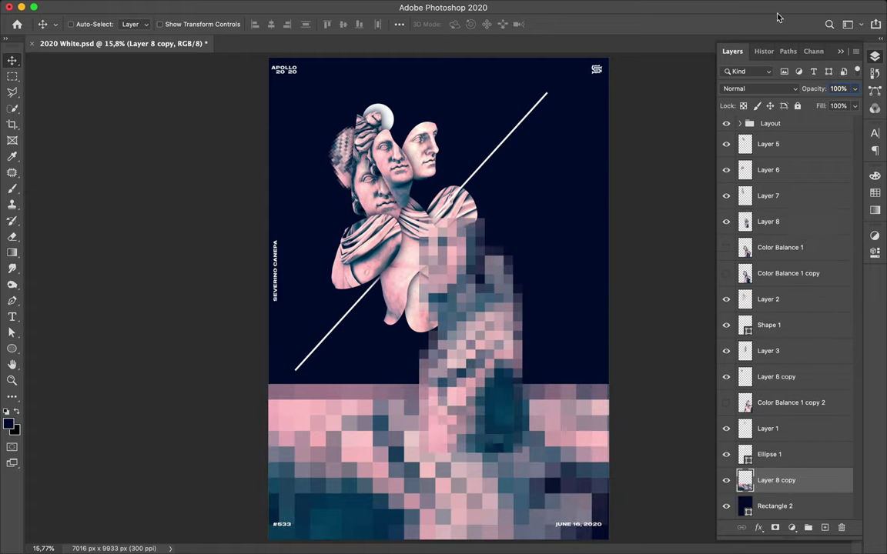
Step: Set the enlarged pixelated copy to Divide blending with about 28% fill
left_click(758, 89)
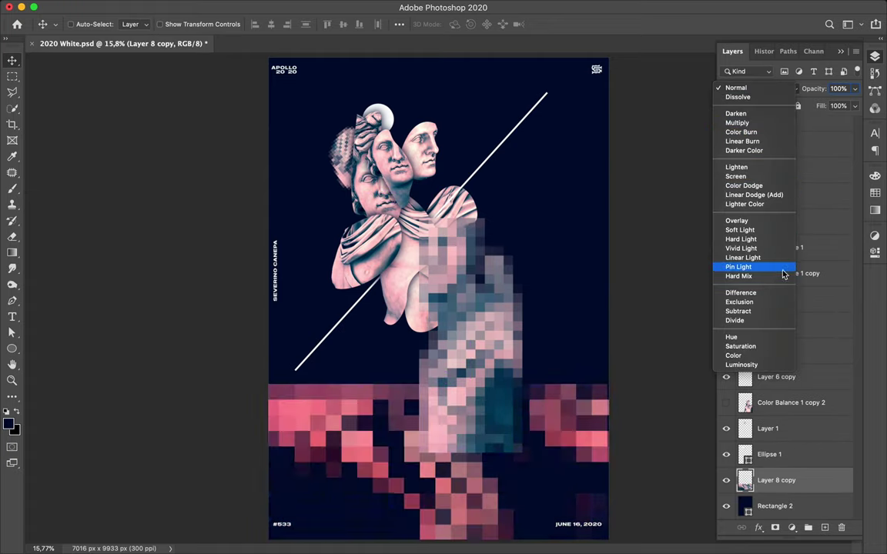
left_click(781, 320)
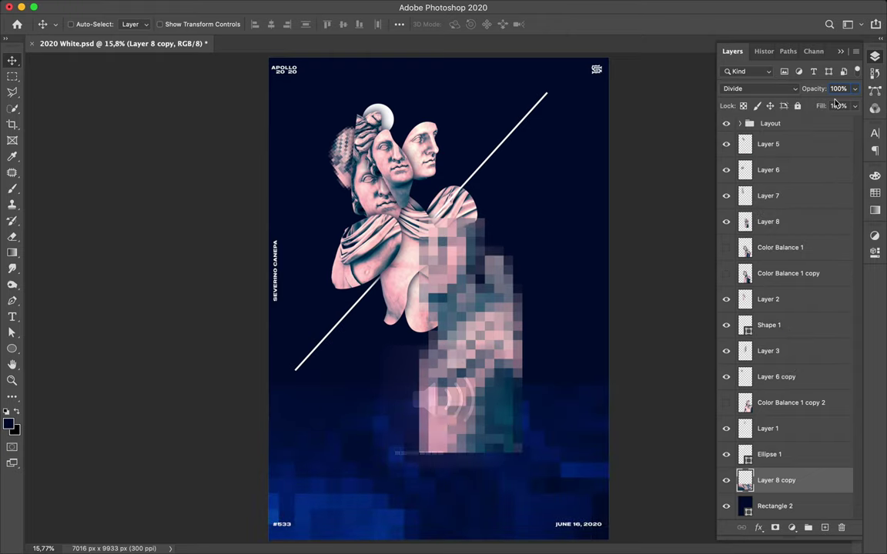
left_click_drag(854, 105, 811, 123)
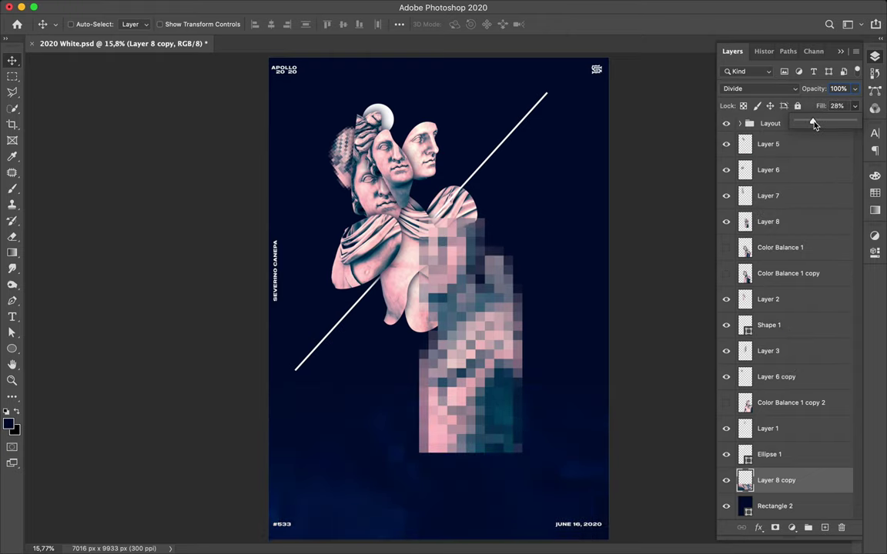
left_click(785, 453)
left_click(770, 144, "shift")
mouse_move(433, 215)
left_mouse_down()
mouse_move(400, 196)
mouse_move(428, 213)
left_mouse_up()
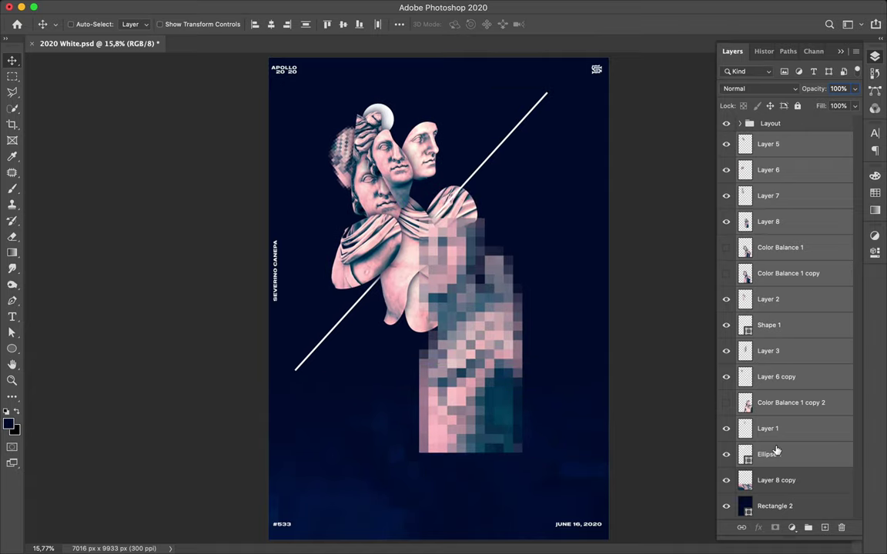
Step: Delete the three hidden source statue layers, Color Balance 1, Color Balance 1 copy and Color Balance 1 copy 2
left_click(771, 249)
left_click(768, 273, "shift")
key("Delete")
left_click(763, 355)
key("Delete")
Step: Merge a duplicate of all the layers from Layer 5 to Ellipse 1 and apply the High Pass filter to it
left_click(768, 377)
left_click(773, 151, "shift")
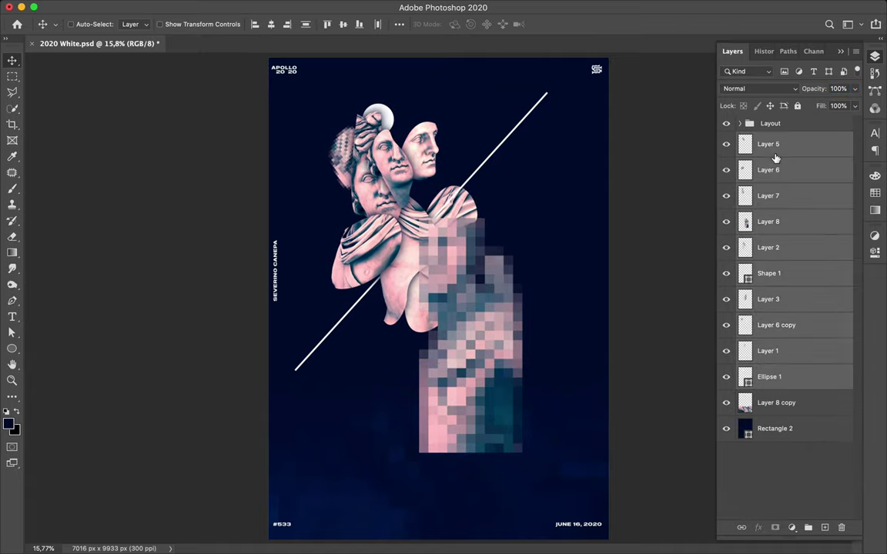
key("super+j")
key("super+e")
left_click(287, 7)
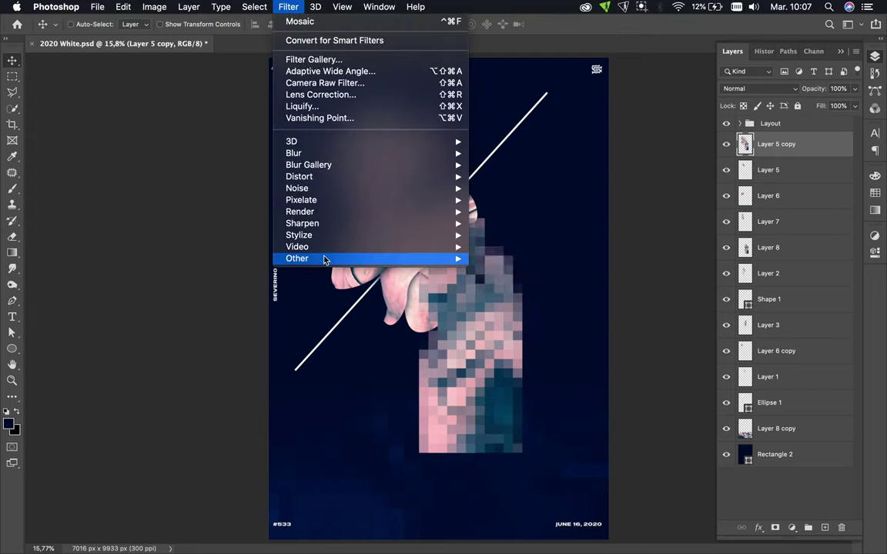
left_click(500, 271)
left_click_drag(85, 194, 67, 195)
left_click(153, 29)
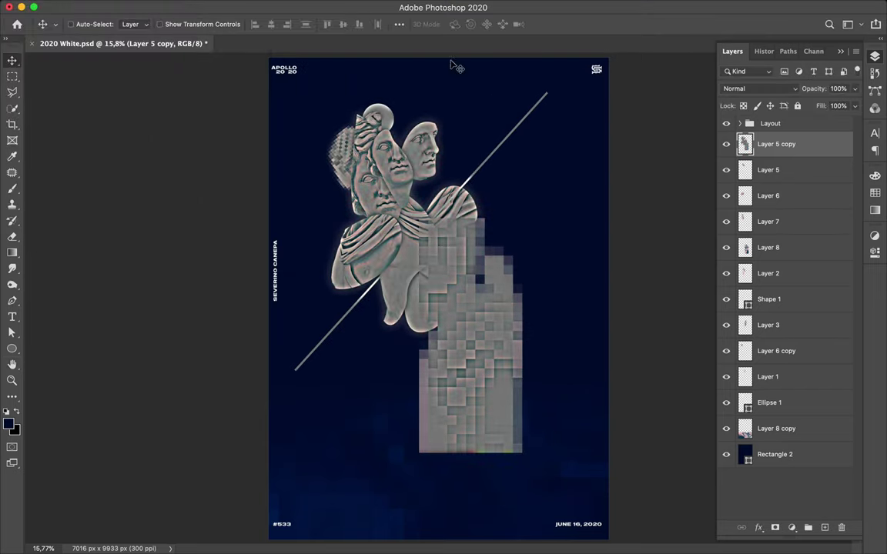
Step: Set the high-pass layer to Overlay blending with 10% fill and save the document
left_click(777, 89)
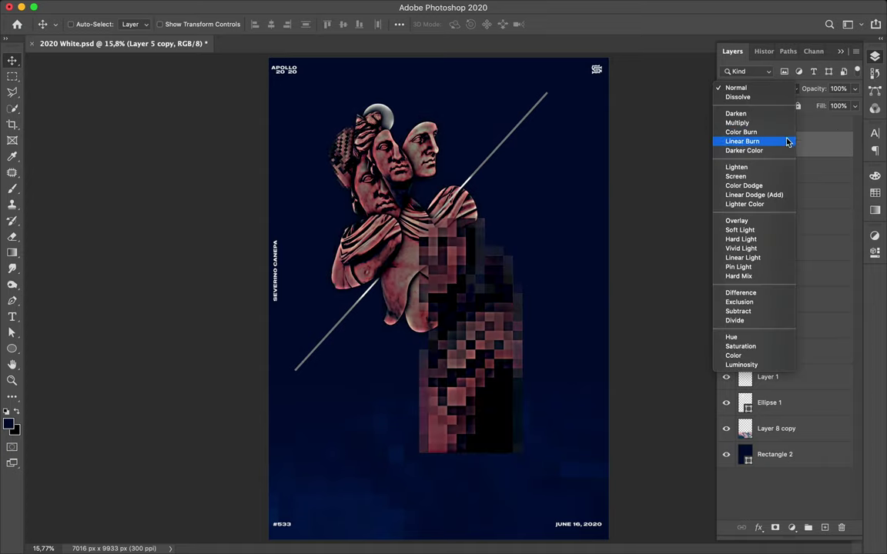
left_click(791, 220)
left_click_drag(854, 105, 805, 120)
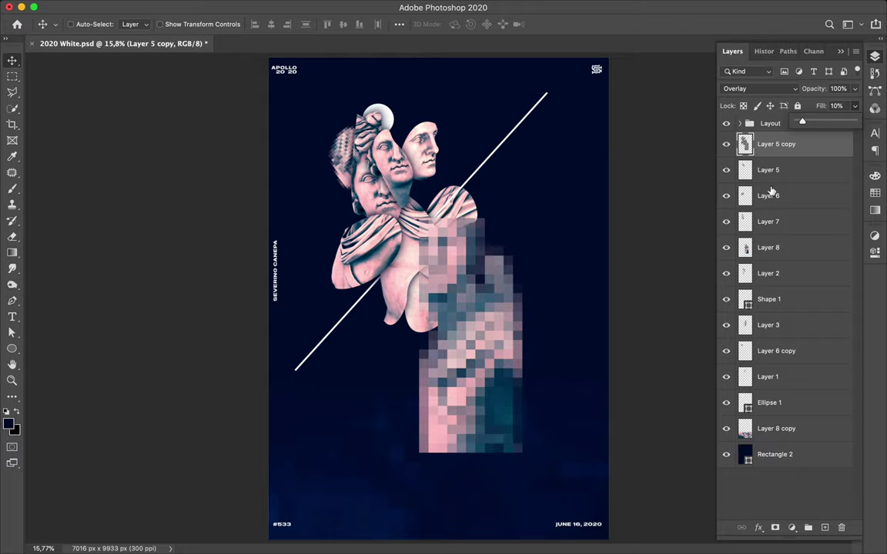
key("ctrl+s")
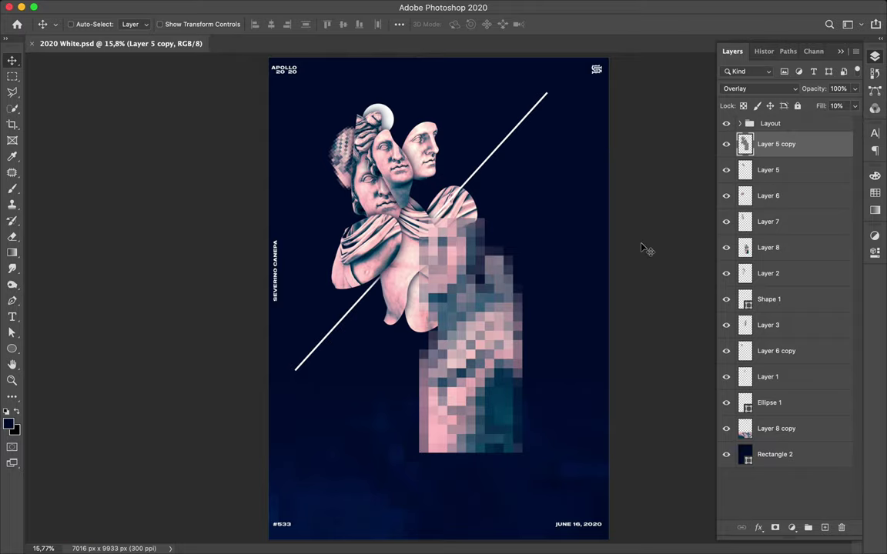
left_click(610, 8)
left_click(645, 8)
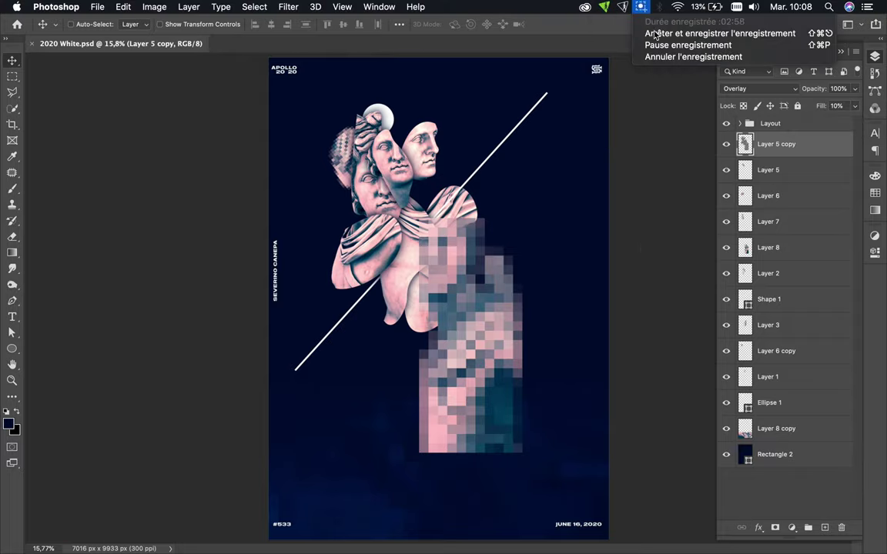